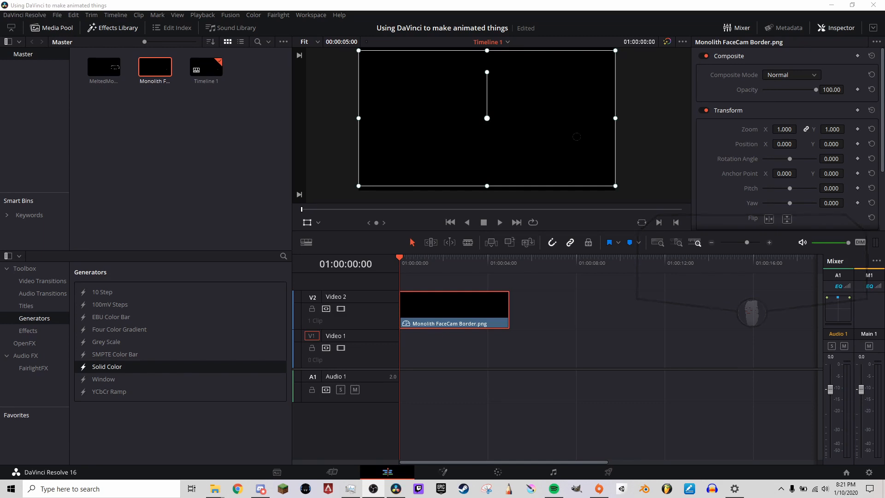
- Add a Solid Color generator to Video 1, beneath the Monolith FaceCam Border.png clip at the start of the timeline
left_click(259, 104)
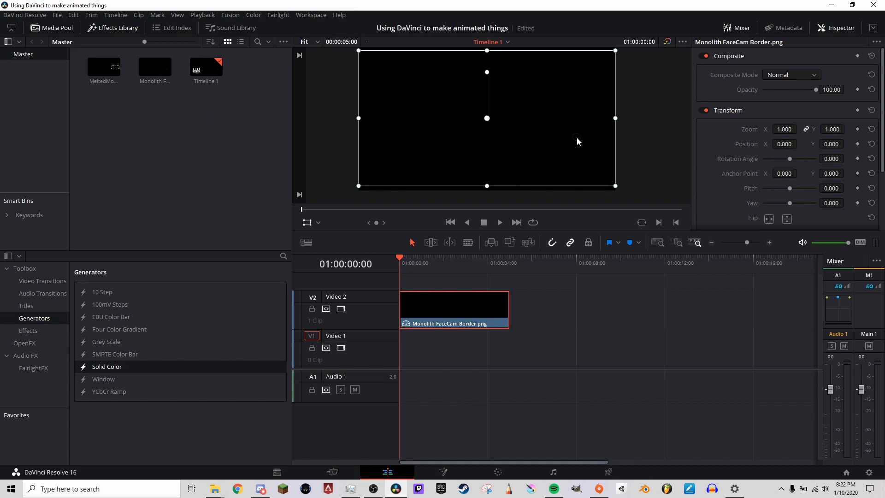
scroll(577, 137, "up", 5)
scroll(544, 138, "down", 4)
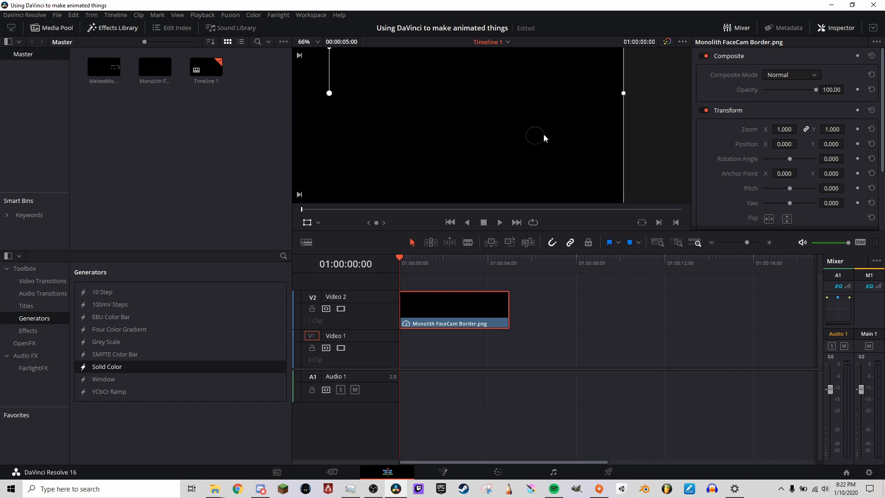
scroll(576, 152, "down", 1)
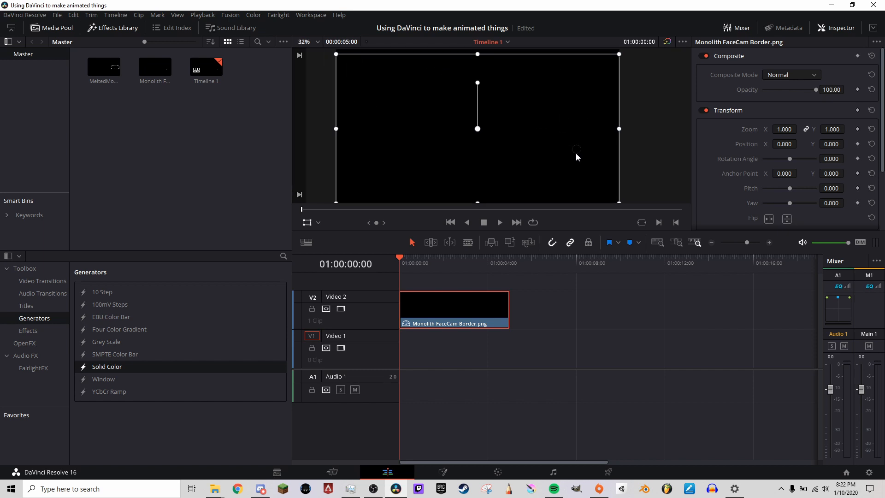
scroll(577, 148, "up", 1)
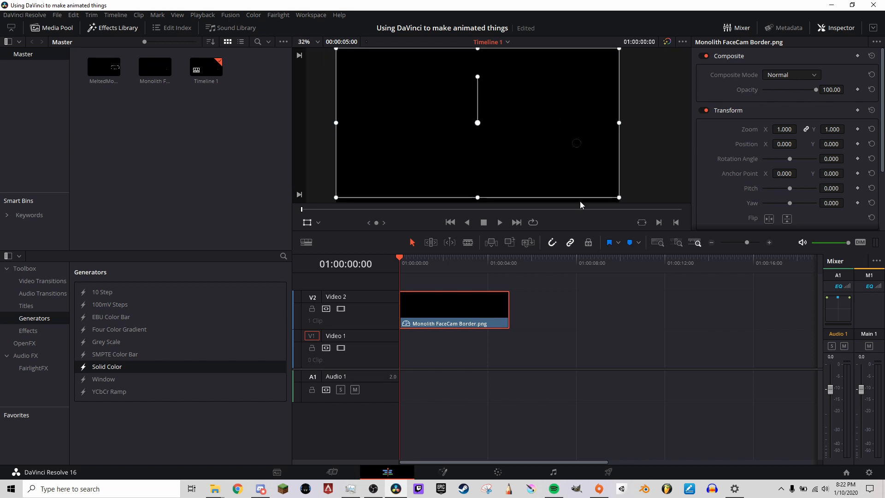
left_click_drag(108, 368, 434, 347)
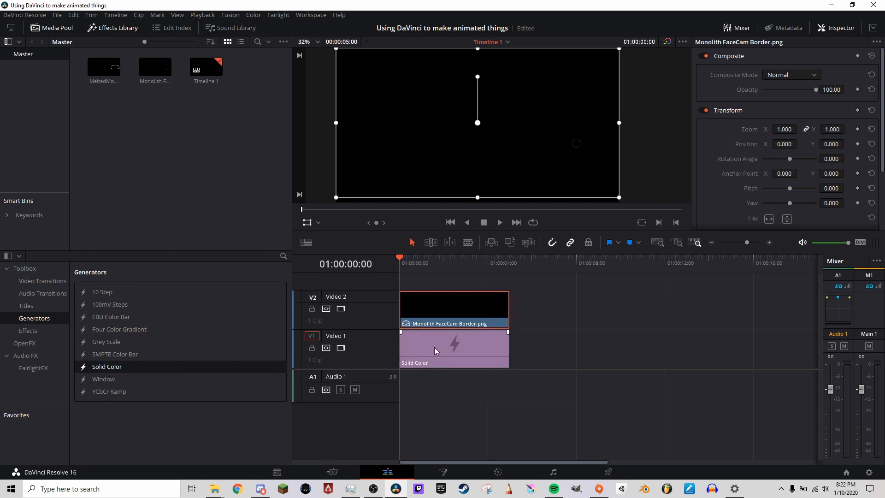
- Set the Solid Color generator's color to white (#ffffff)
left_click(435, 347)
left_click(771, 91)
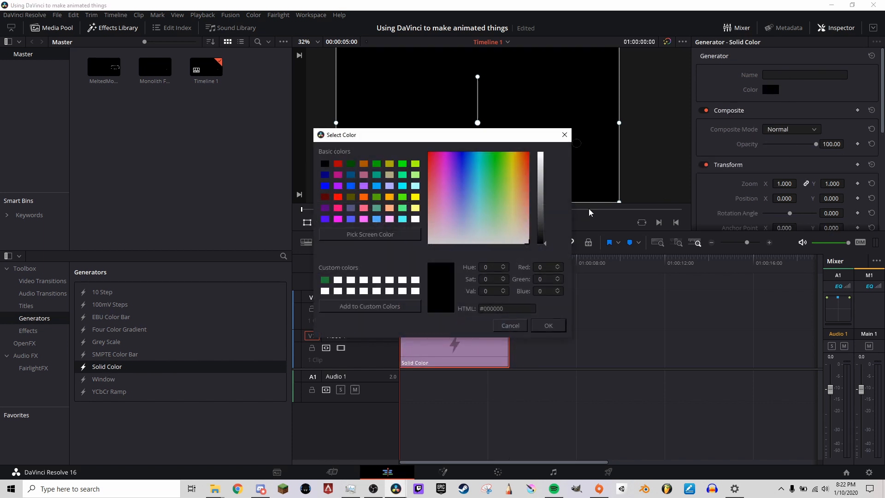
left_click_drag(542, 199, 541, 152)
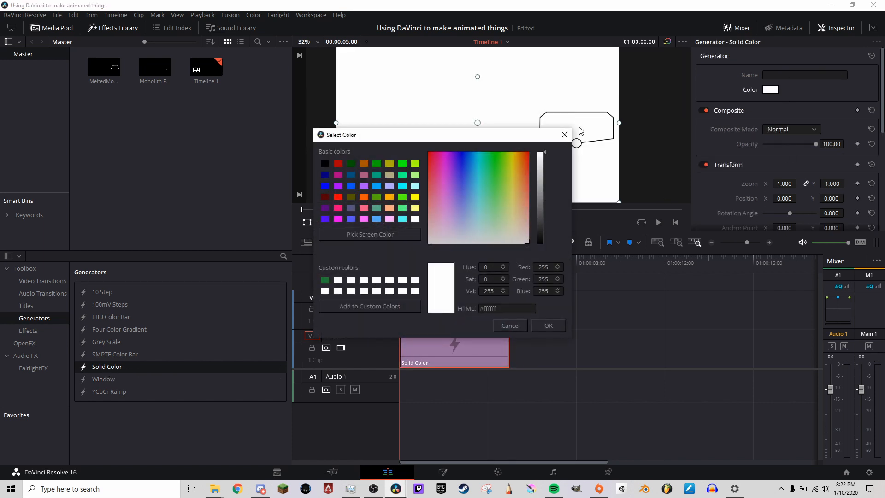
left_click(545, 325)
- Place MeltedMonolith FaceCam Border Animation.png on Video 3, directly above the Monolith FaceCam Border.png clip at the timeline start
left_click_drag(444, 299, 443, 286)
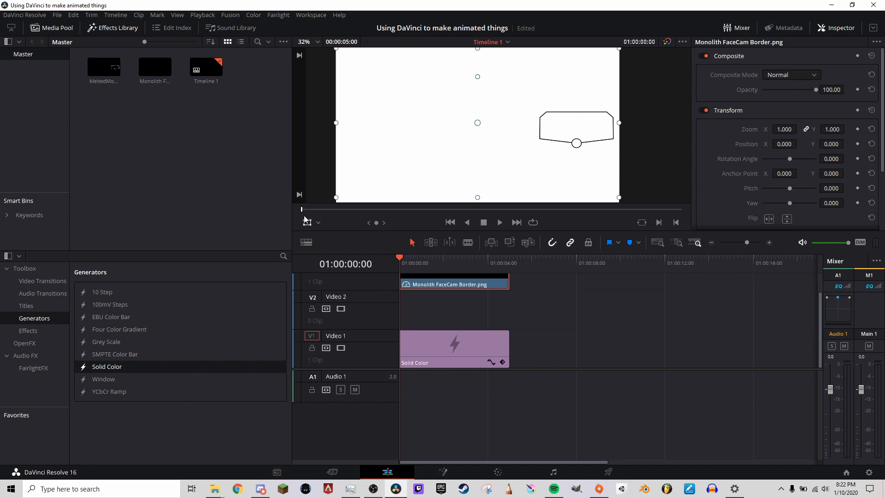
left_click_drag(447, 278, 447, 303)
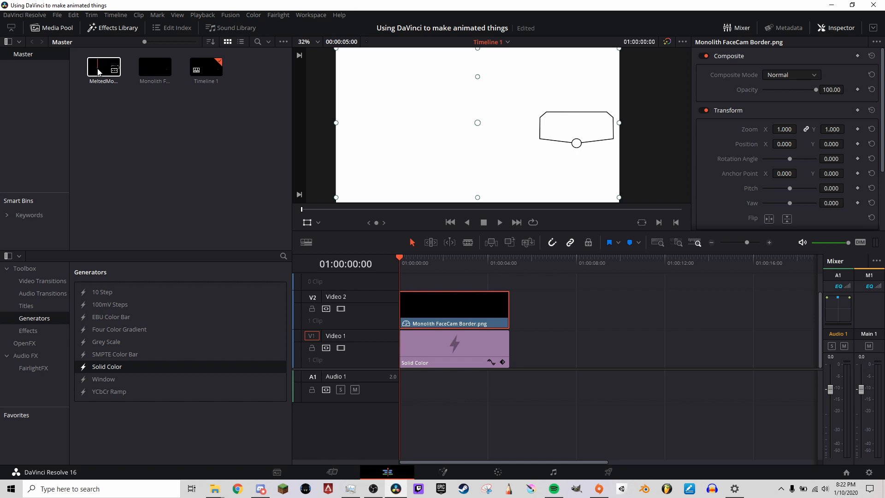
left_click_drag(98, 73, 405, 287)
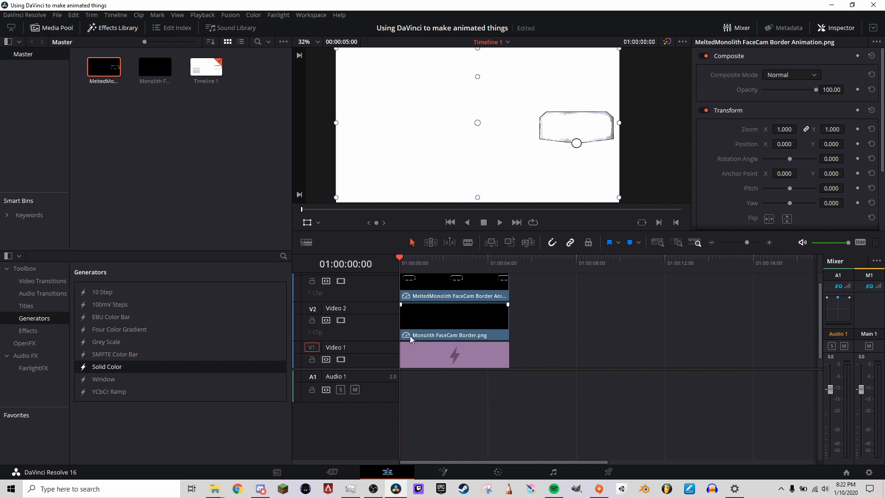
- Move both face cam border clips up one track together, leaving Video 2 empty above the solid color
left_click_drag(471, 301, 413, 275)
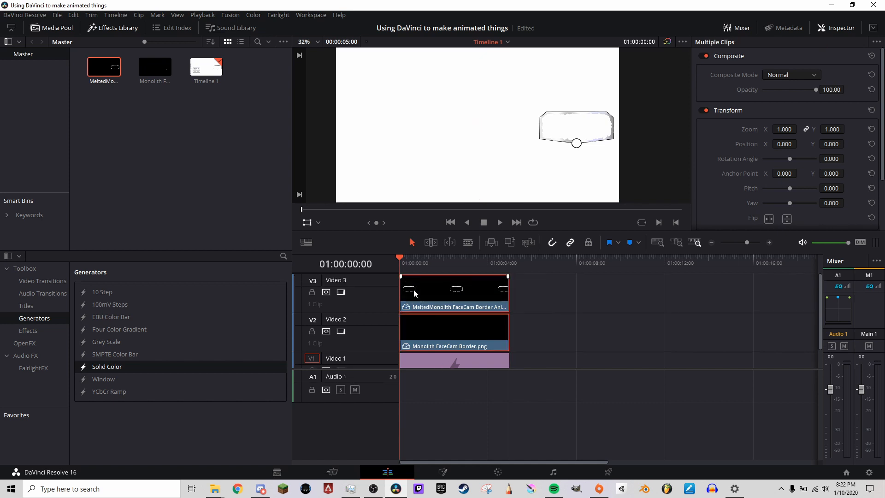
mouse_move(441, 311)
left_mouse_down()
mouse_move(422, 287)
mouse_move(435, 315)
left_mouse_up()
scroll(516, 313, "down", 2)
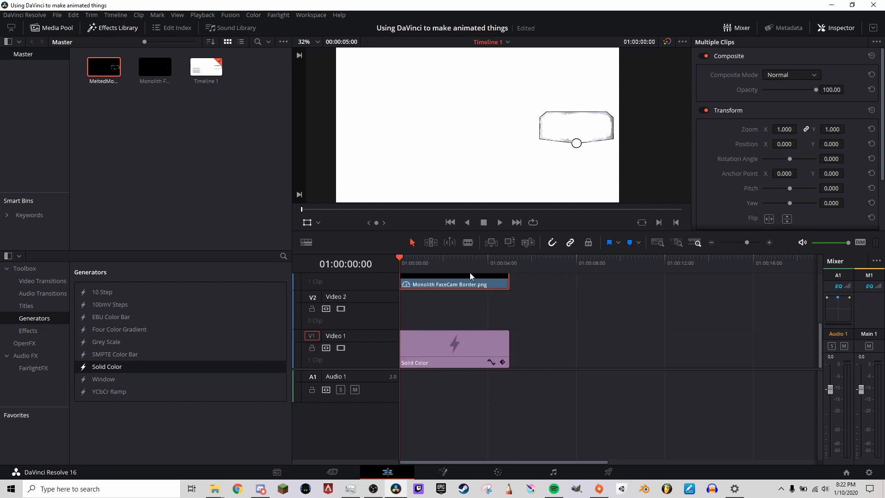
left_click(470, 306)
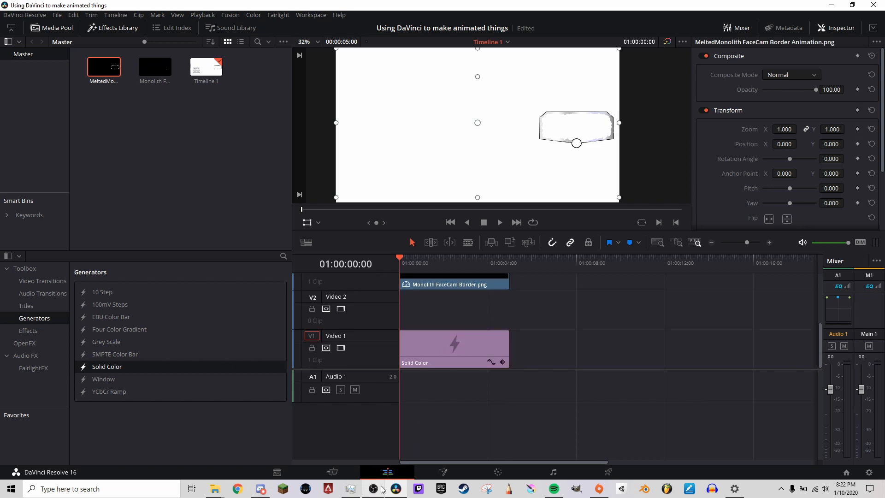
- Import Monolith Icon2.png from the Monolith Icons folder in File Explorer and place it on Video 2 at the timeline start
mouse_move(374, 493)
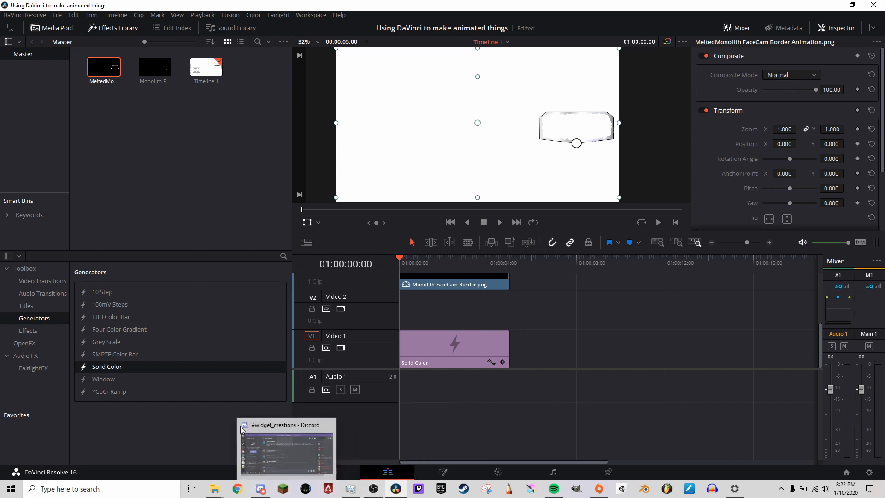
mouse_move(215, 489)
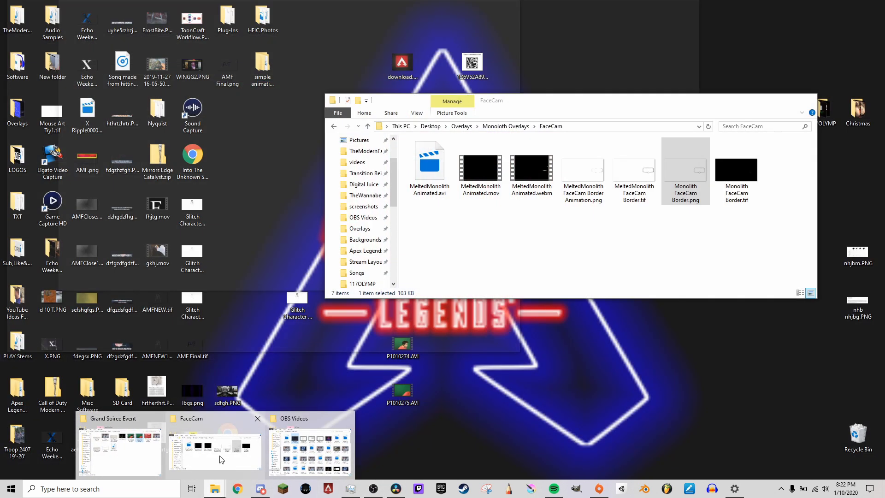
left_click(221, 457)
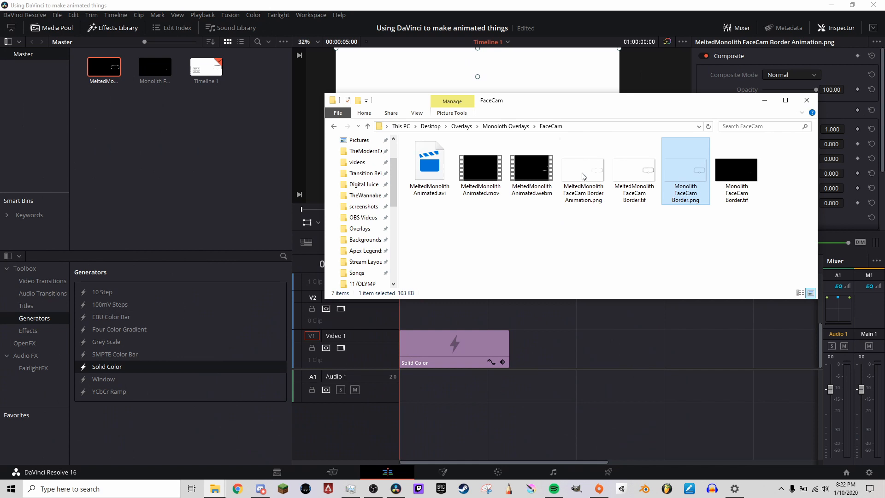
left_click(490, 127)
double_click(488, 167)
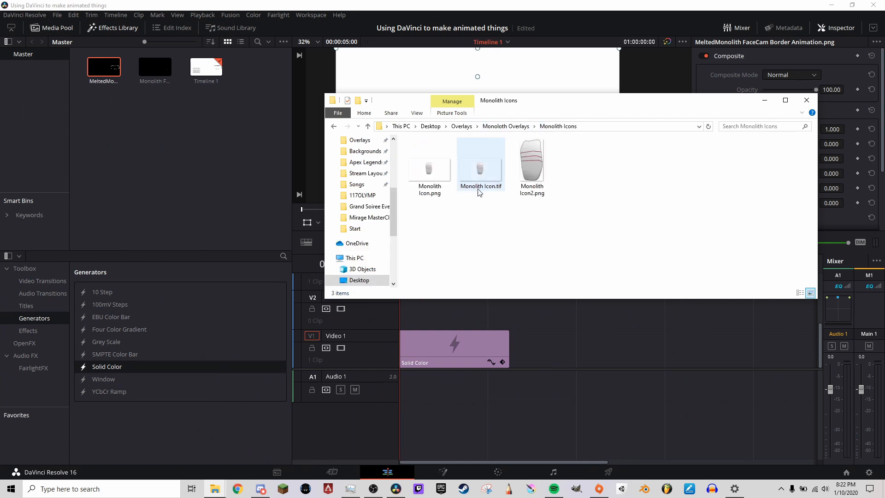
left_click_drag(542, 166, 247, 192)
left_click_drag(104, 67, 418, 308)
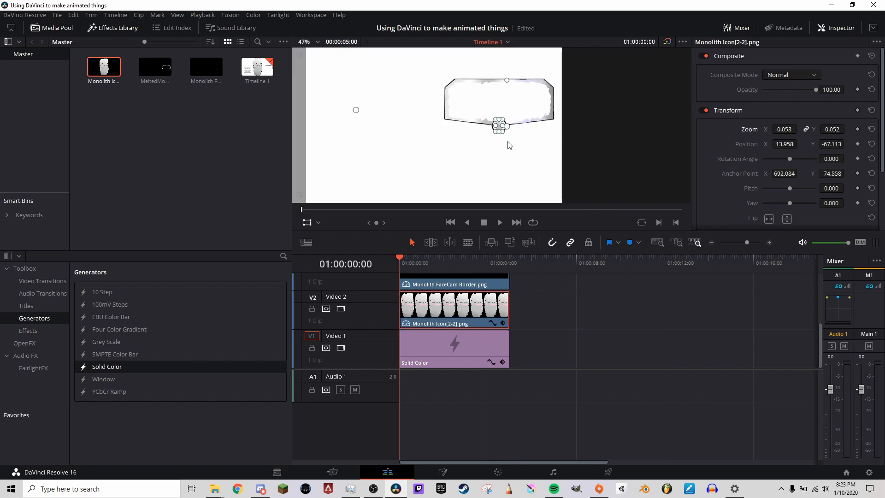
- Trim the start of the MeltedMonolith FaceCam Border Animation.png clip on Video 4 so it begins after the other clips
scroll(554, 113, "up", 3)
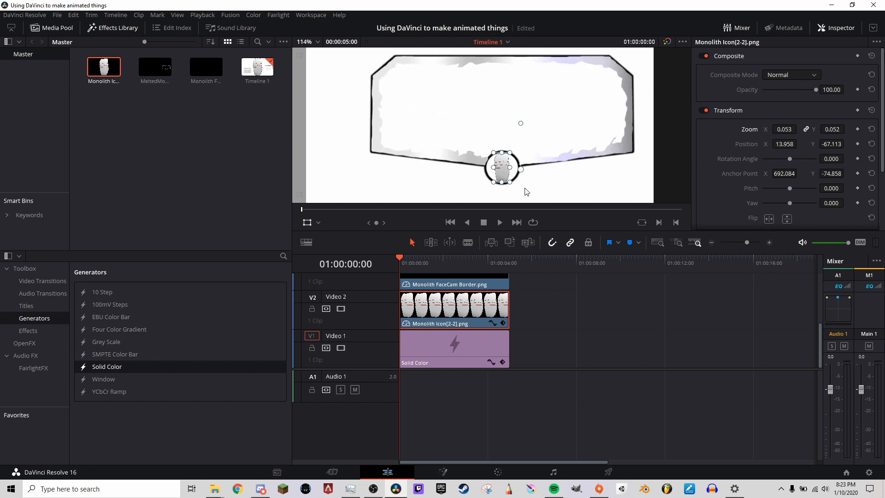
scroll(443, 295, "up", 2)
left_click(427, 301)
scroll(427, 301, "up", 2)
left_click(422, 293)
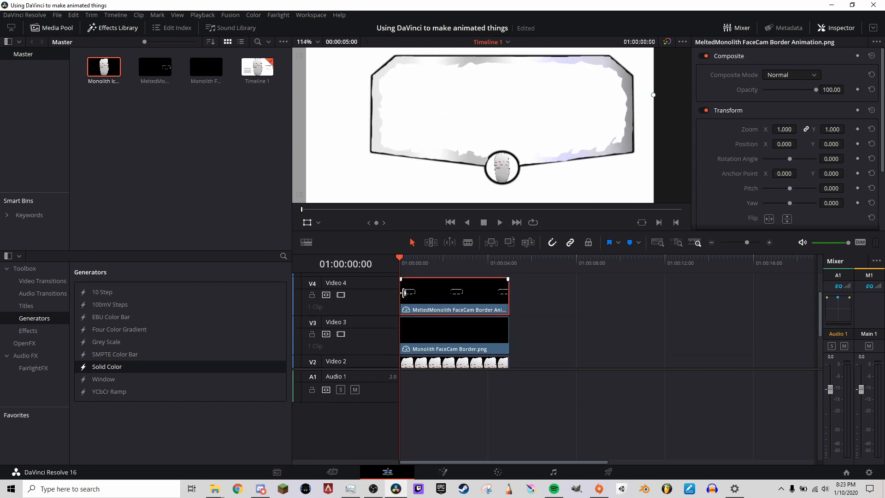
left_click_drag(403, 294, 419, 294)
- Extend the ends of all the timeline clips together to 01:00:07:23
left_click_drag(405, 261, 505, 256)
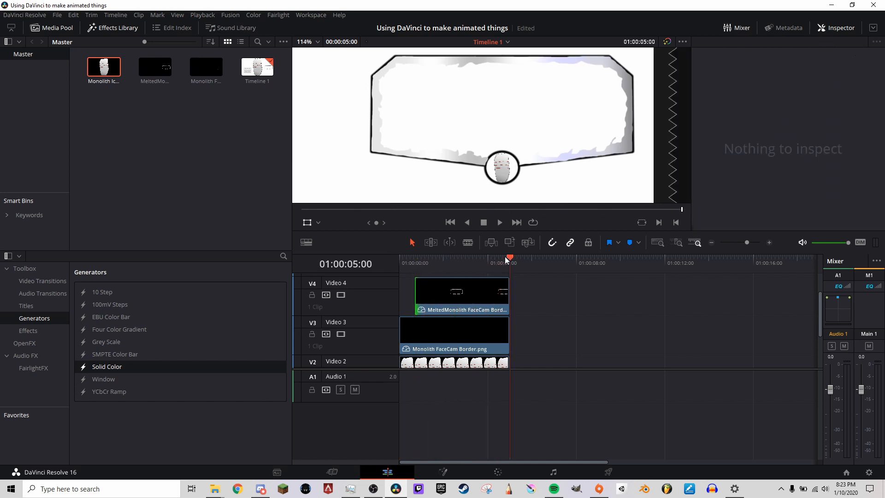
scroll(553, 318, "down", 3)
left_click_drag(537, 340, 490, 261)
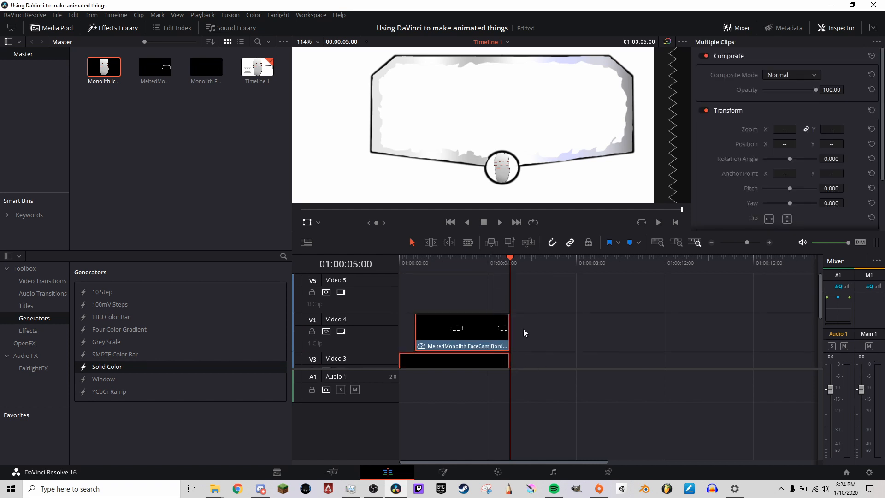
scroll(524, 329, "down", 1)
left_click_drag(508, 292, 574, 294)
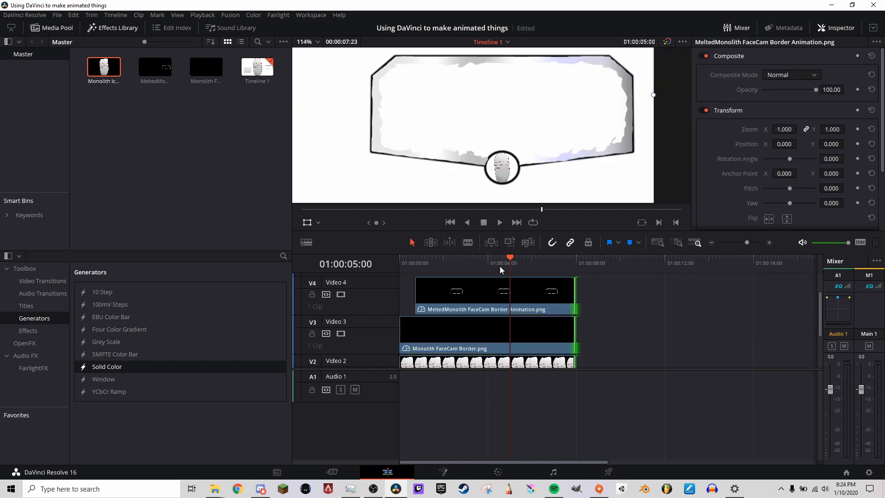
- Trim the start of the melted border animation clip on Video 4 to about 01:00:01:09 and play back its appearance
left_click_drag(489, 262, 569, 261)
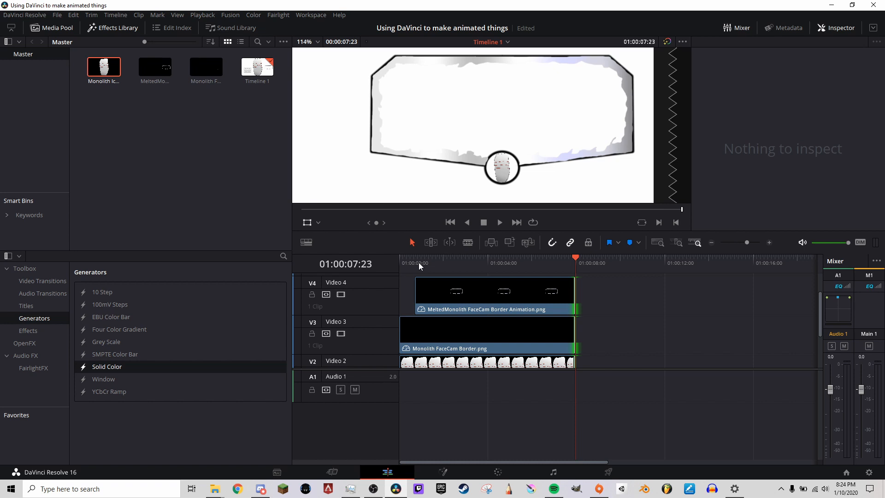
left_click(399, 261)
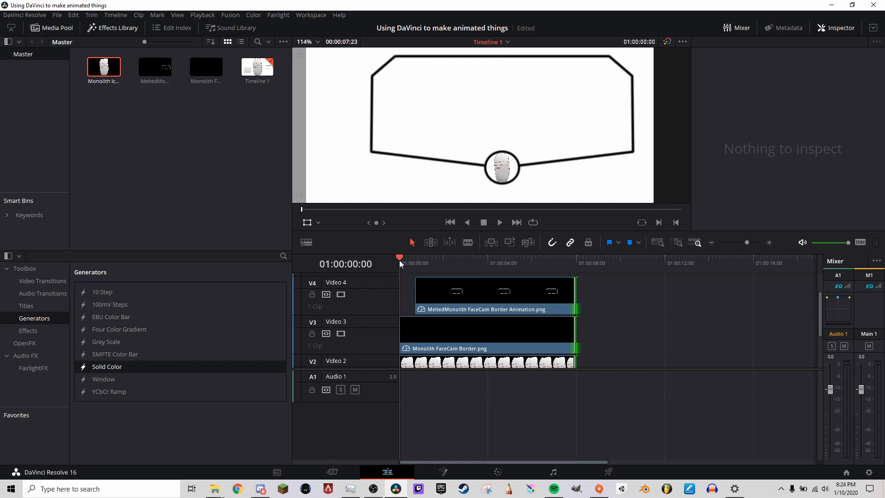
left_click_drag(416, 290, 430, 290)
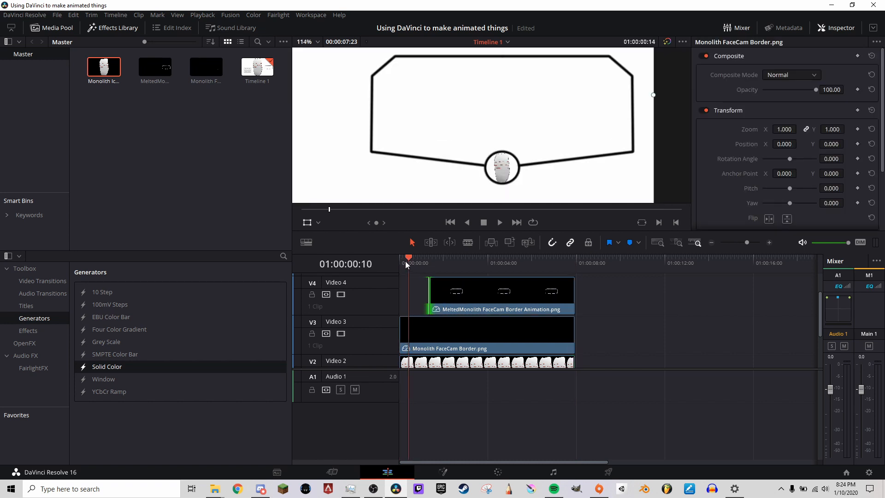
key("space")
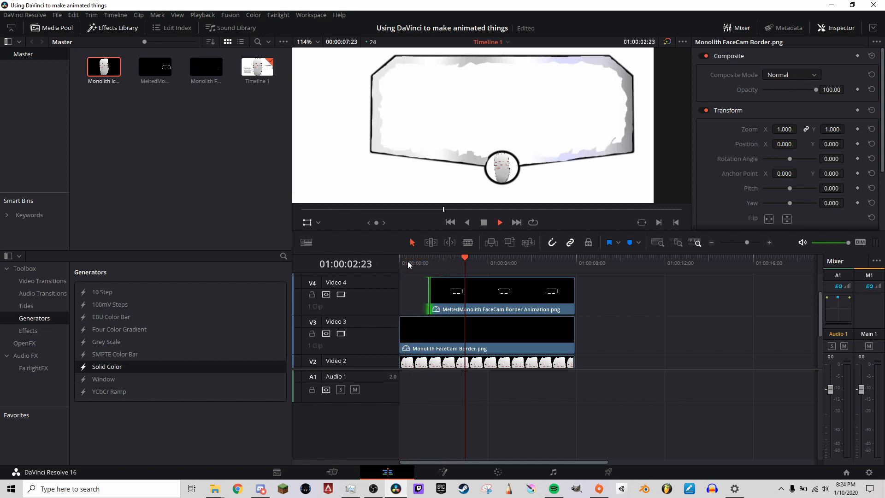
key("space")
- Keyframe the melted border animation clip's cropping at 01:00:01:09 with Crop Left 1632.001, Crop Right 287.999 and Crop Top 609.500
left_click(429, 273)
left_click(465, 292)
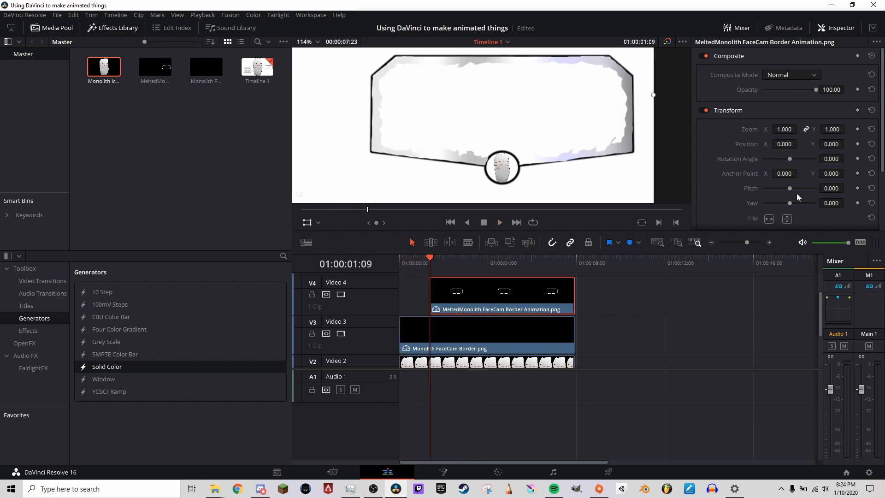
scroll(721, 165, "down", 3)
left_click(726, 158)
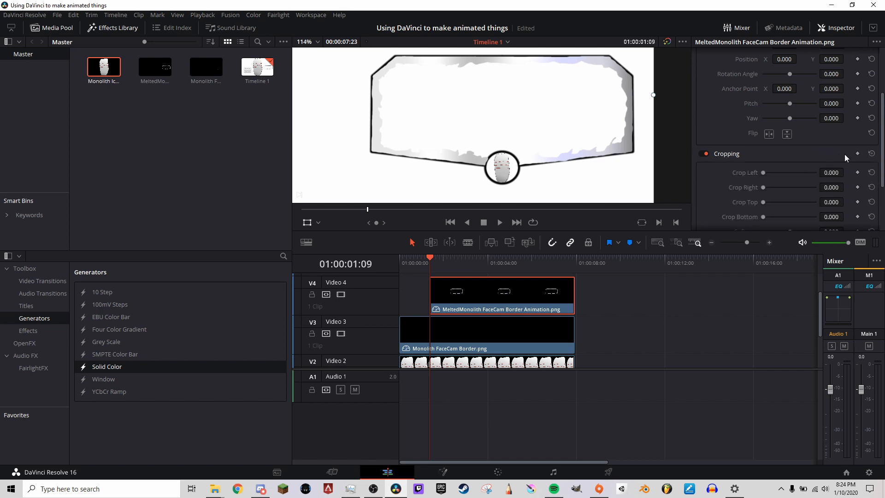
left_click(858, 153)
scroll(817, 151, "down", 1)
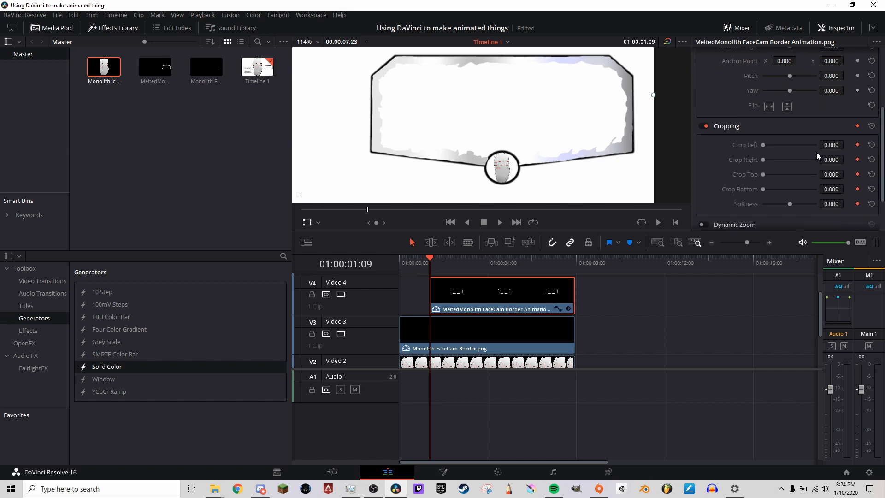
mouse_move(837, 145)
left_mouse_down()
mouse_move(884, 144)
mouse_move(843, 145)
mouse_move(846, 160)
left_mouse_up()
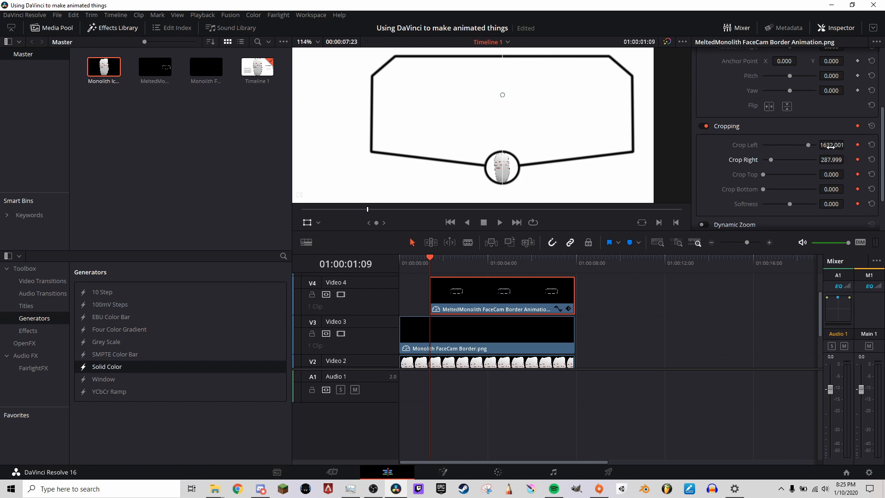
left_click_drag(830, 174, 847, 174)
- Keyframe the melted border animation clip's Crop Right at 38.999 at 01:00:01:21
key("space")
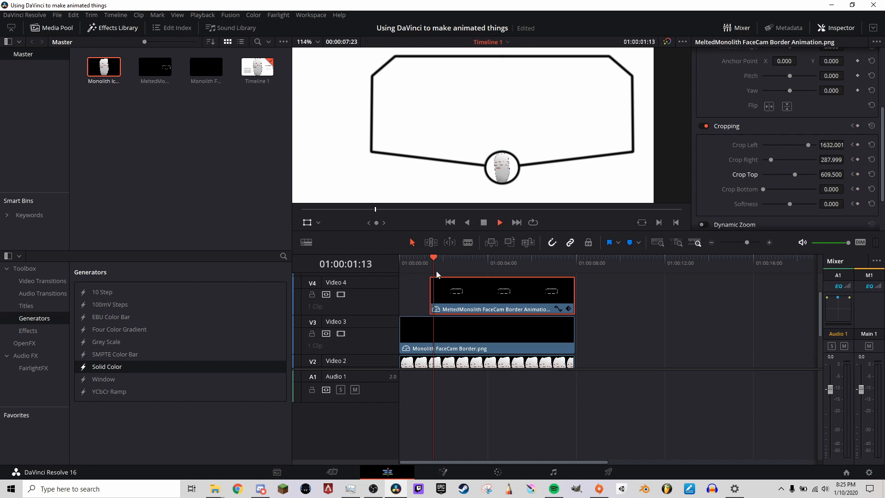
key("space")
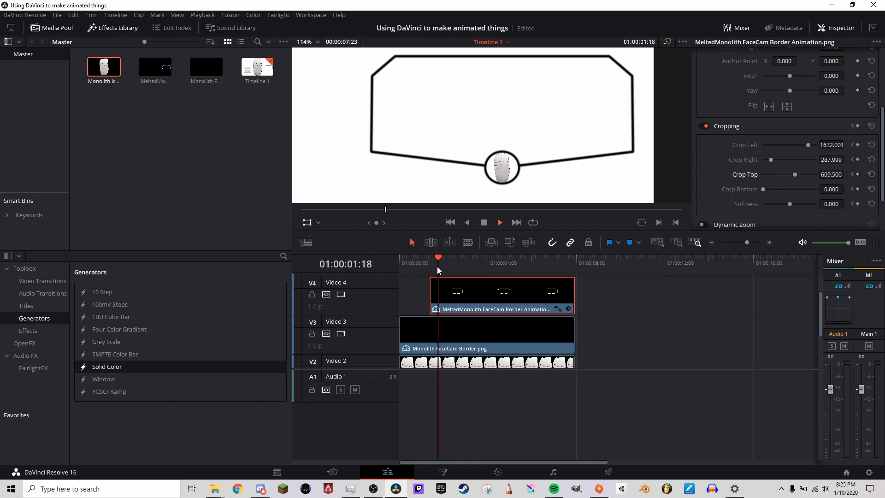
key("Right")
key("Right")
key("Right")
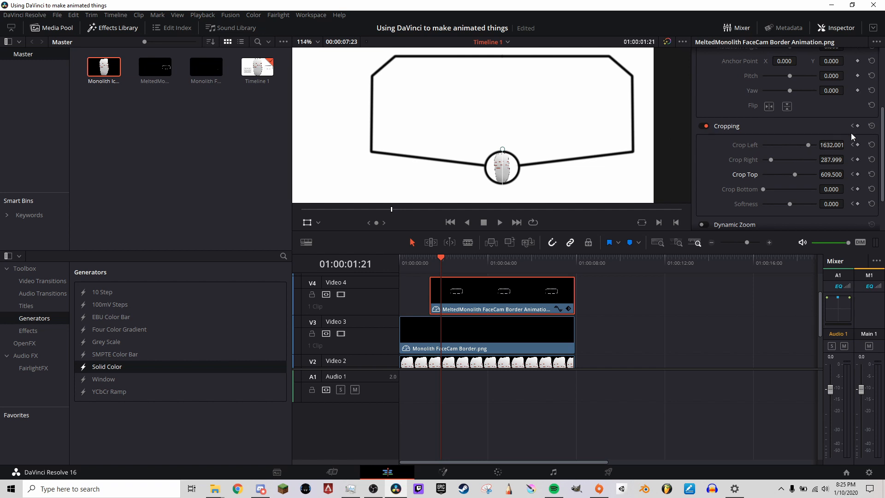
left_click_drag(830, 159, 846, 159)
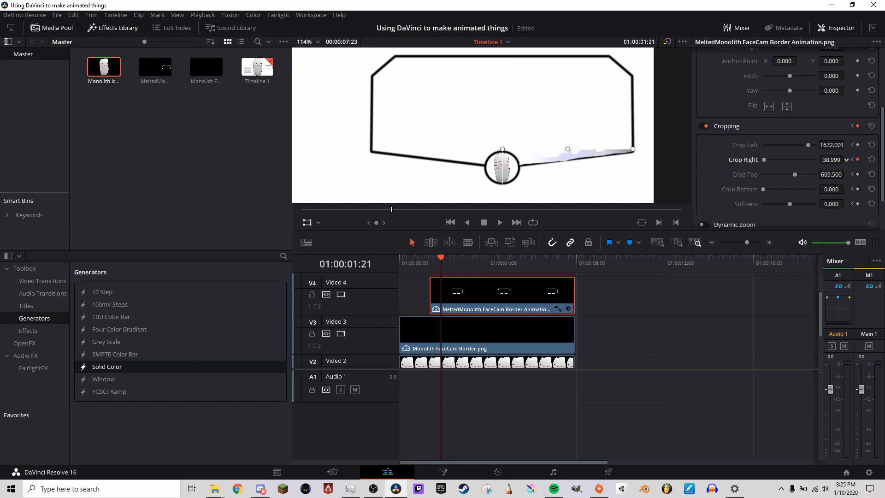
- Keyframe the melted border animation clip's Crop Left at 1764.999 and Crop Top at 516.501 at 01:00:02:08
key("space")
key("space")
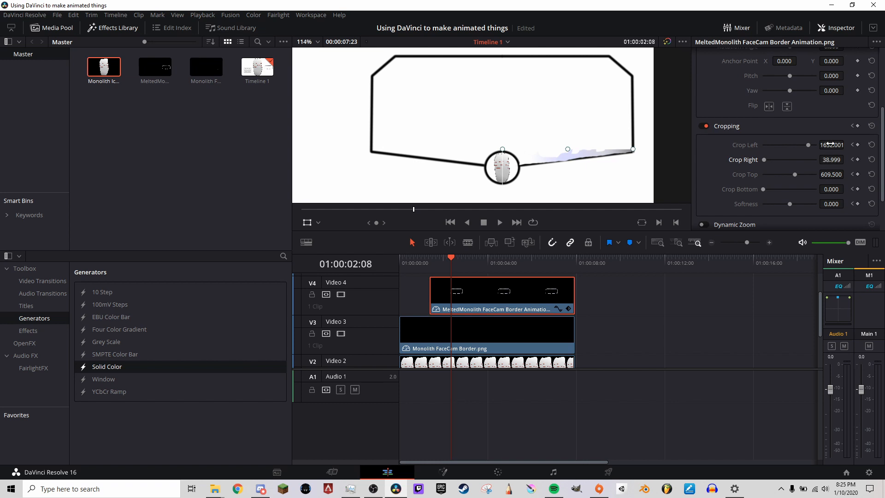
left_click_drag(828, 145, 846, 144)
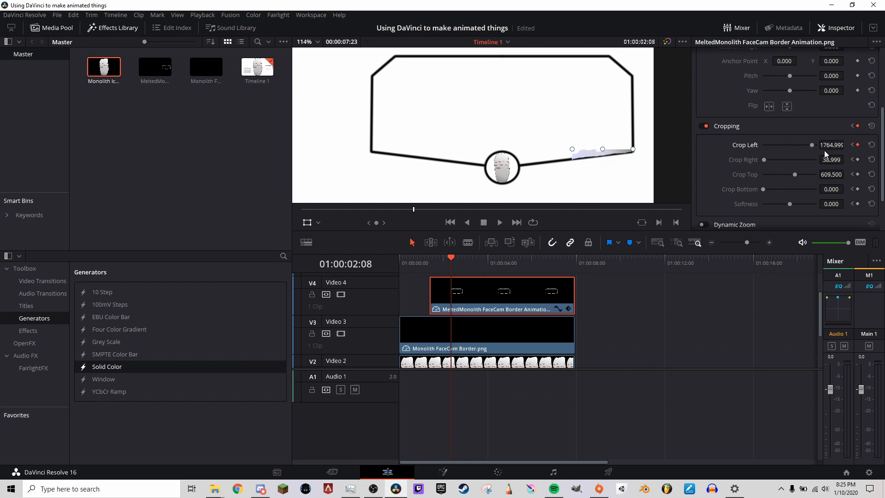
left_click_drag(831, 174, 827, 174)
left_click_drag(790, 182, 788, 181)
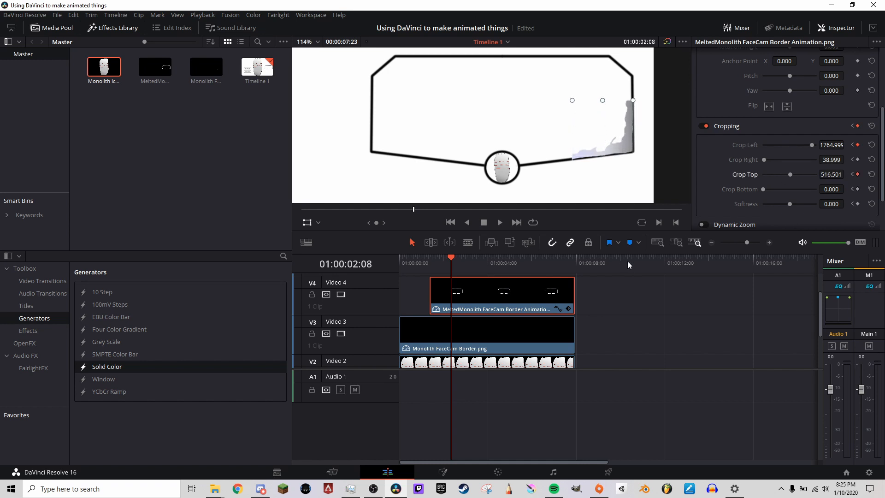
- Keyframe the melted border clip's cropping at 01:00:03:00 with Crop Left 1855.997 and Crop Top 420.501
key("space")
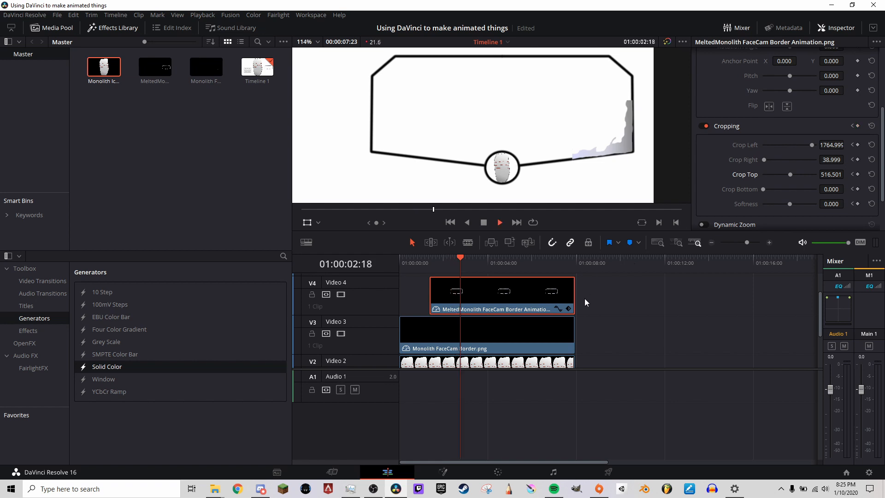
left_click(858, 125)
left_click_drag(844, 145, 847, 144)
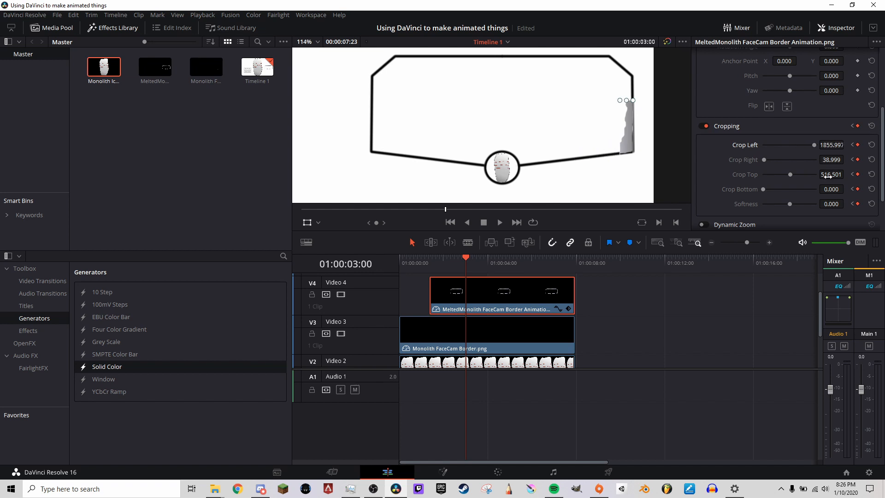
left_click_drag(829, 175, 812, 174)
- Keyframe the melted border clip's cropping at 01:00:03:13 with Crop Left 1795.998, Crop Right 35.999 and Crop Bottom 505.500
left_click_drag(465, 257, 478, 258)
left_click_drag(832, 145, 846, 189)
mouse_move(488, 263)
left_mouse_down()
mouse_move(430, 270)
mouse_move(488, 261)
left_mouse_up()
left_click(852, 126)
left_click(863, 127)
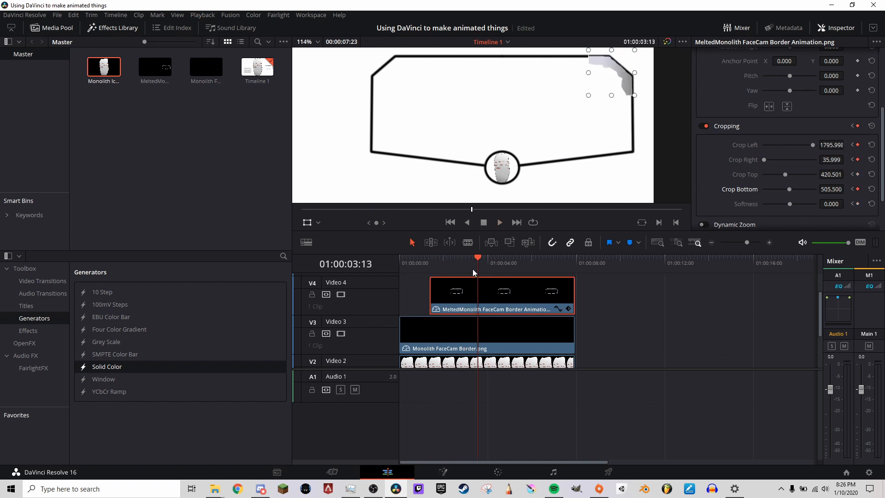
- Play back the melted border reveal from near the clip's start and check the cropping around 01:00:03:13
left_click(441, 260)
key("space")
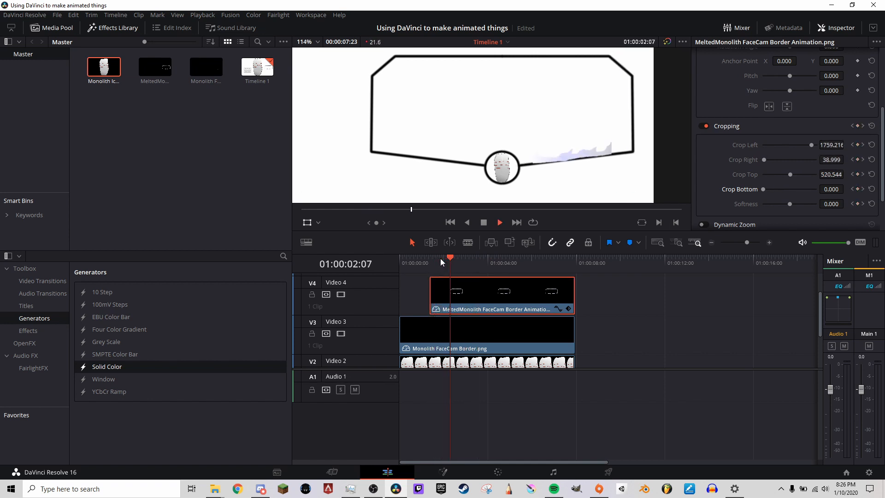
left_click(437, 261)
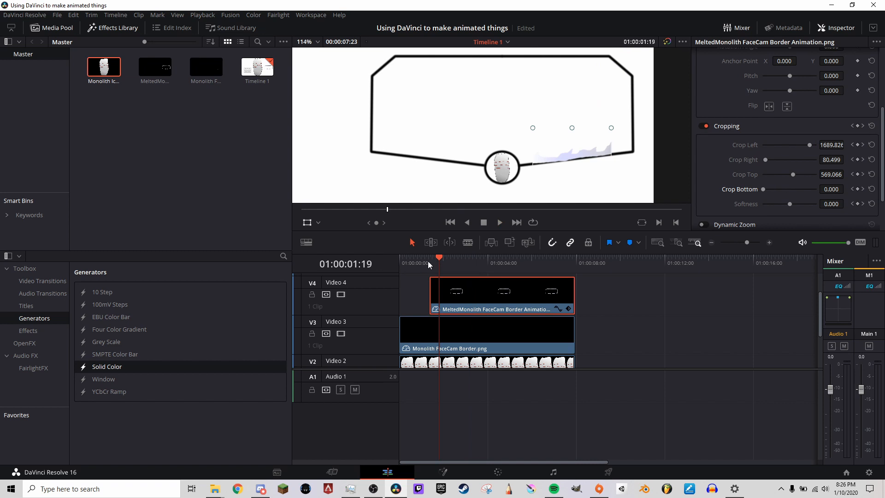
left_click(429, 261)
key("space")
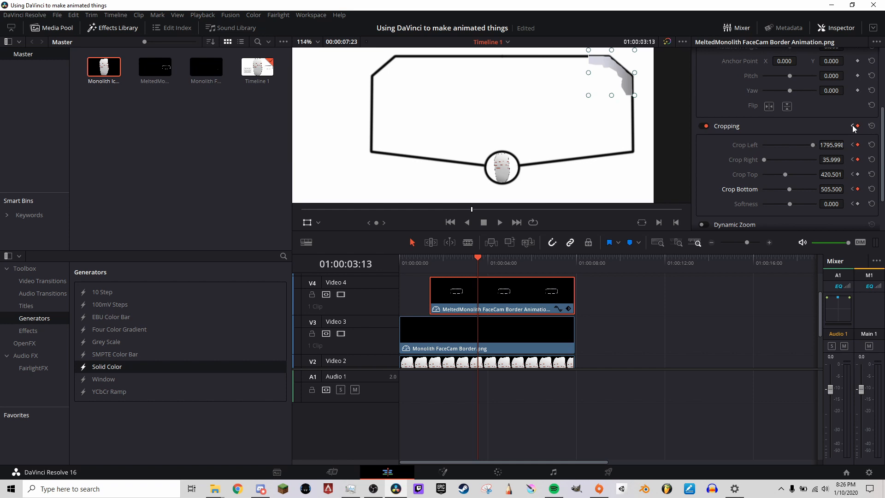
key("Left")
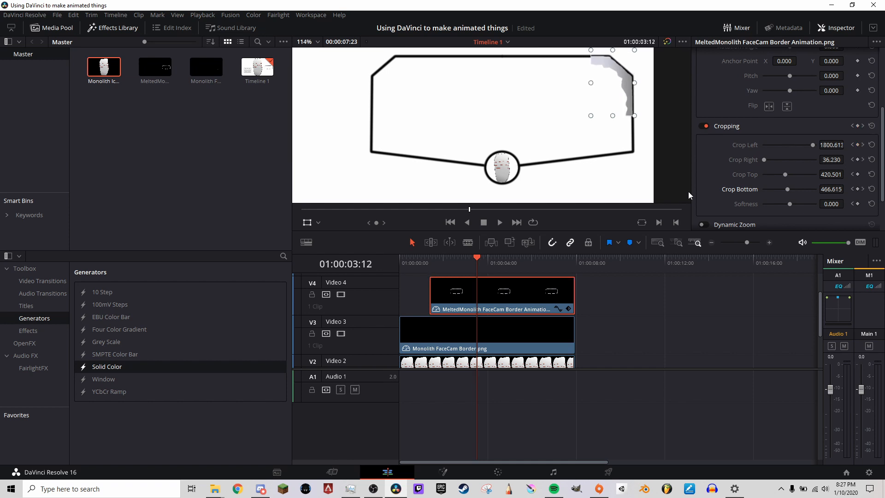
- Continue the melted border clip's crop keyframes along the frame's upper edge past 01:00:04:03, adjusting Crop Left and Crop Bottom
key("space")
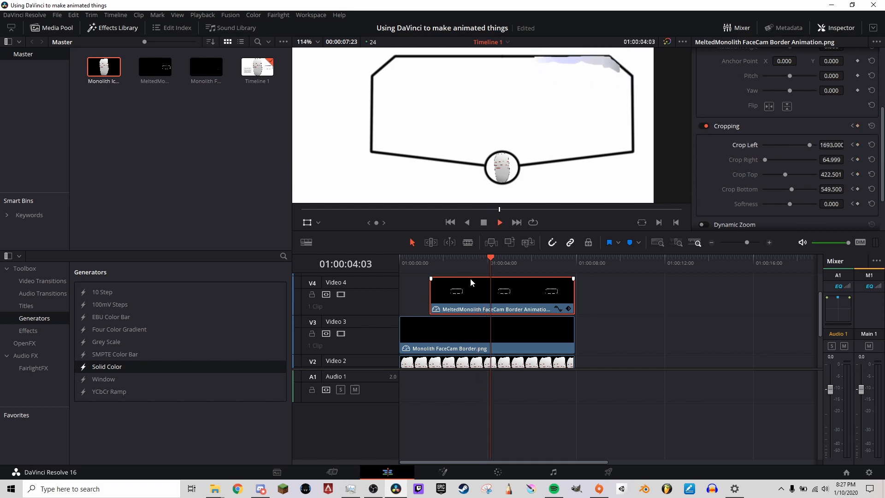
key("space")
left_click_drag(831, 145, 833, 175)
key("space")
key("space")
key("space")
key("space")
left_click_drag(831, 189, 819, 189)
- Preview the crop motion, step back ten frames and adjust the melted border clip's Crop Right there
key("space")
key("space")
key("Left")
key("Left")
key("Left")
key("Left")
key("Left")
key("Left")
key("Left")
key("Left")
key("Left")
key("Left")
mouse_move(831, 160)
left_mouse_down()
mouse_move(841, 175)
mouse_move(824, 160)
left_mouse_up()
- Carry the crop keyframes on to 01:00:07:08, reaching Crop Left 1516.001, Crop Right 307.000, Crop Top 601.500 and Crop Bottom 343.501
key("space")
key("space")
left_click_drag(831, 189, 826, 189)
mouse_move(831, 160)
left_mouse_down()
mouse_move(822, 159)
mouse_move(841, 175)
mouse_move(823, 189)
mouse_move(822, 160)
left_mouse_up()
key("space")
key("space")
left_click_drag(831, 145, 843, 145)
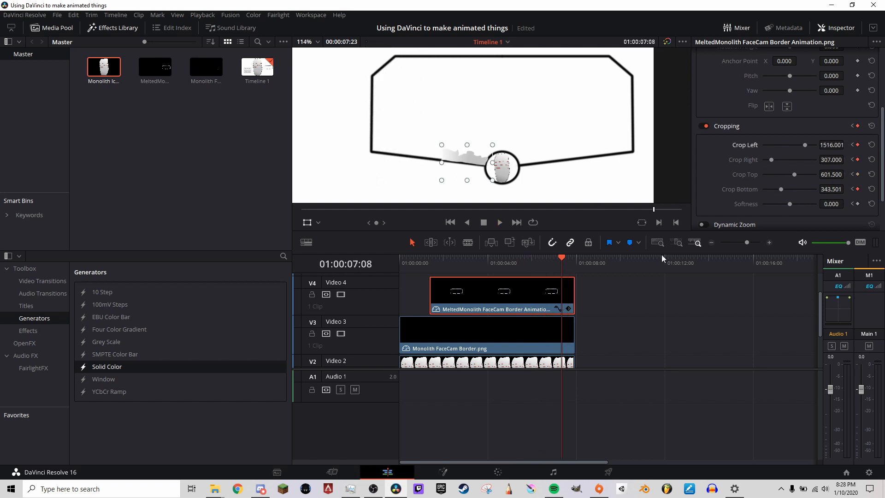
- Keyframe all of the melted border clip's cropping at 01:00:07:17 and set Crop Left to 1612.000 there
key("space")
left_click(565, 261)
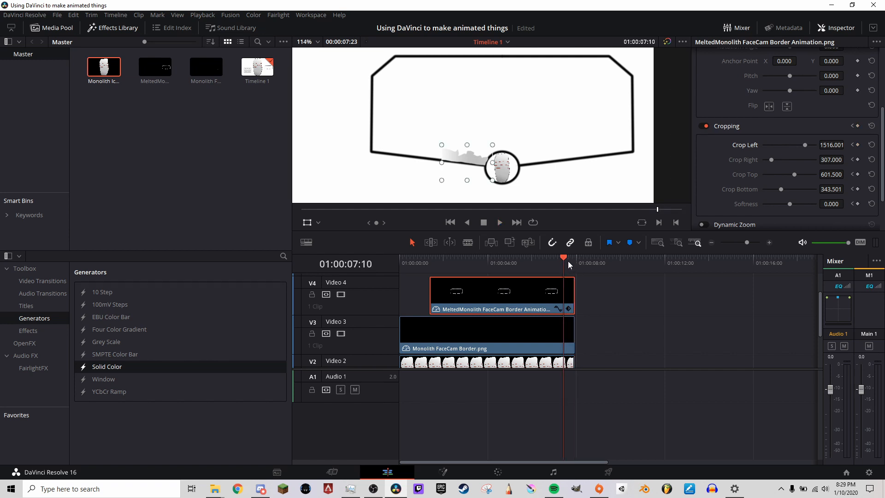
left_click(852, 127)
key("space")
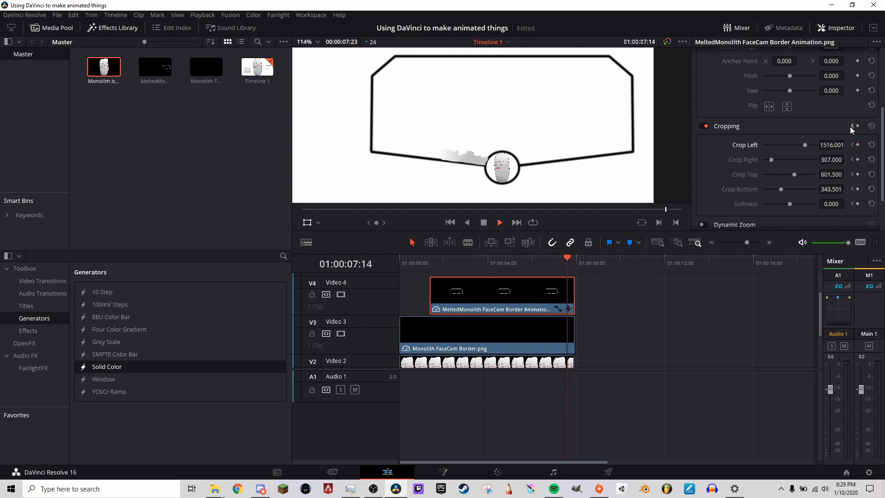
key("space")
key("Right")
key("Right")
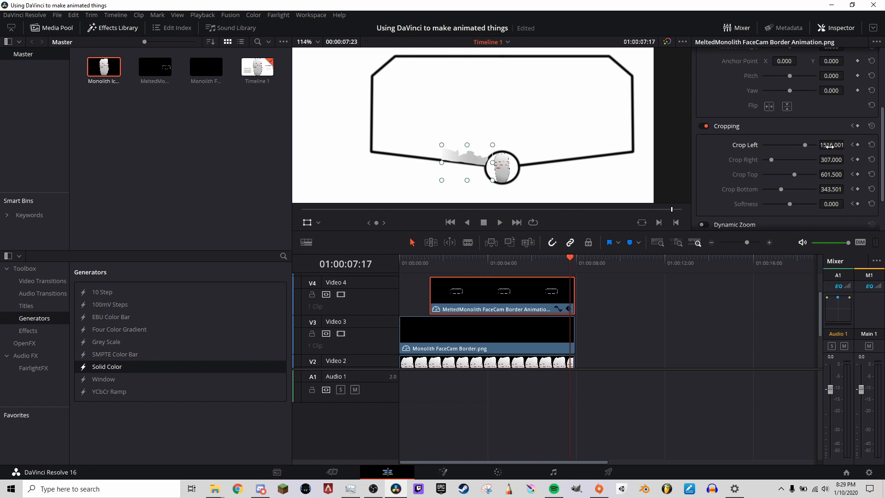
left_click(857, 127)
left_click_drag(827, 145, 846, 144)
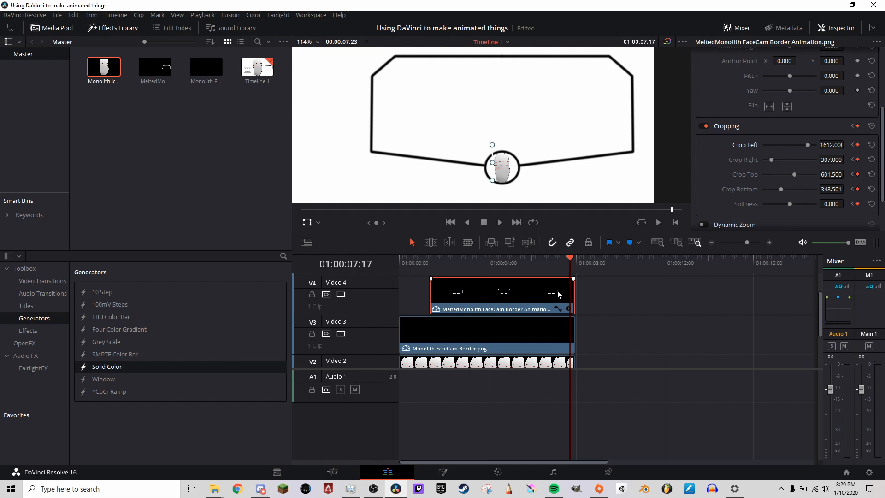
- Split the melted border clip on Video 4 at 01:00:07:17 and delete the piece after the cut
key("ctrl+b")
left_click(572, 292)
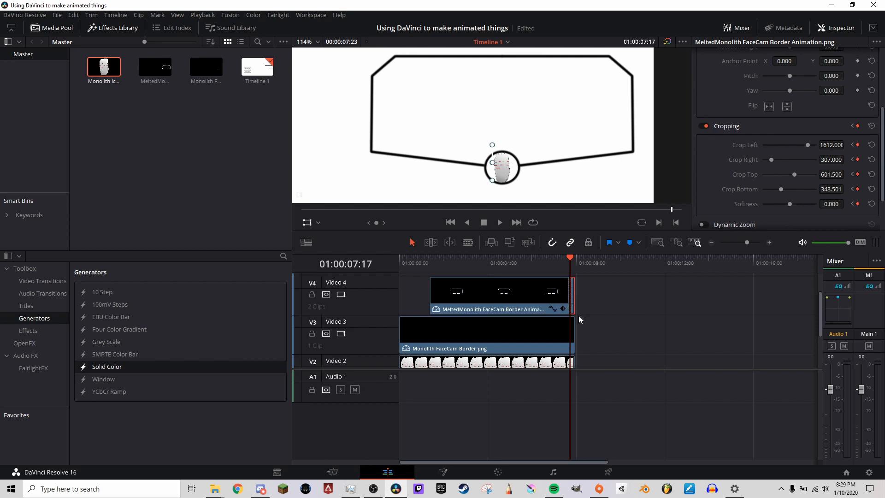
key("Delete")
- Extend the ends of the face cam border, icon and Solid Color clips together, lengthening the timeline to 00:00:11:10
left_click(566, 346)
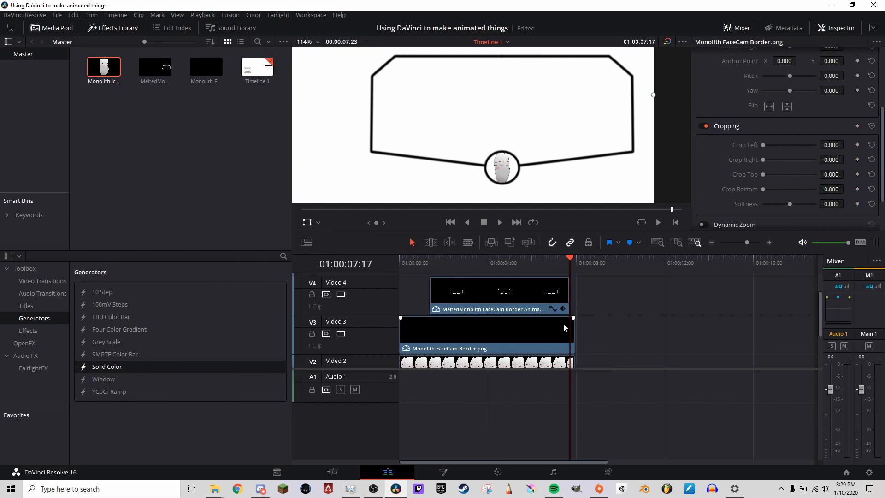
scroll(583, 327, "down", 2)
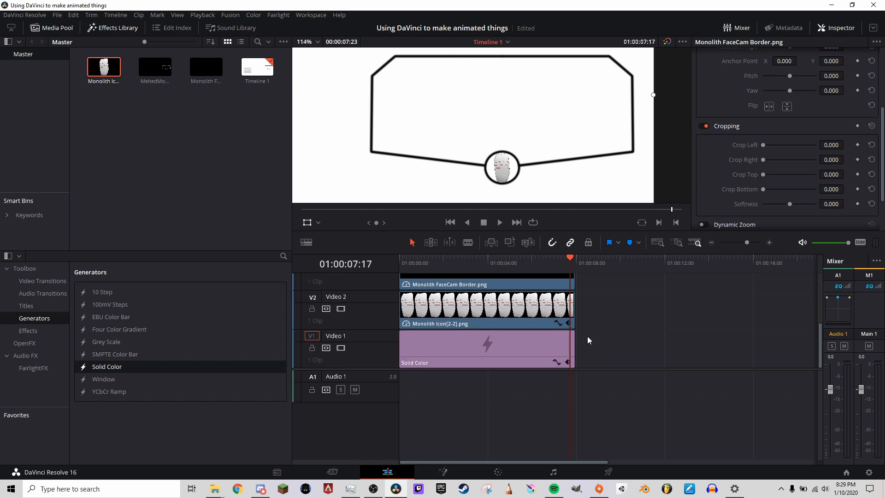
left_click_drag(593, 373, 651, 304)
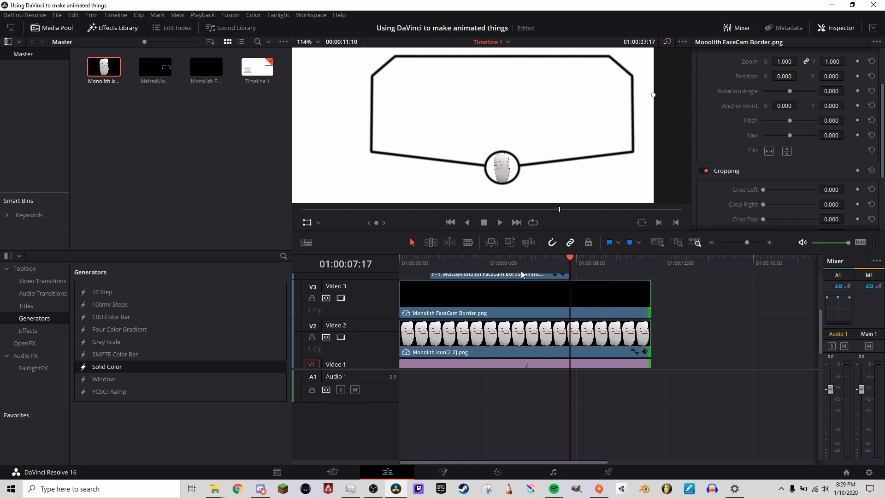
mouse_move(438, 263)
left_mouse_down()
mouse_move(386, 265)
mouse_move(648, 275)
mouse_move(397, 261)
mouse_move(424, 263)
left_mouse_up()
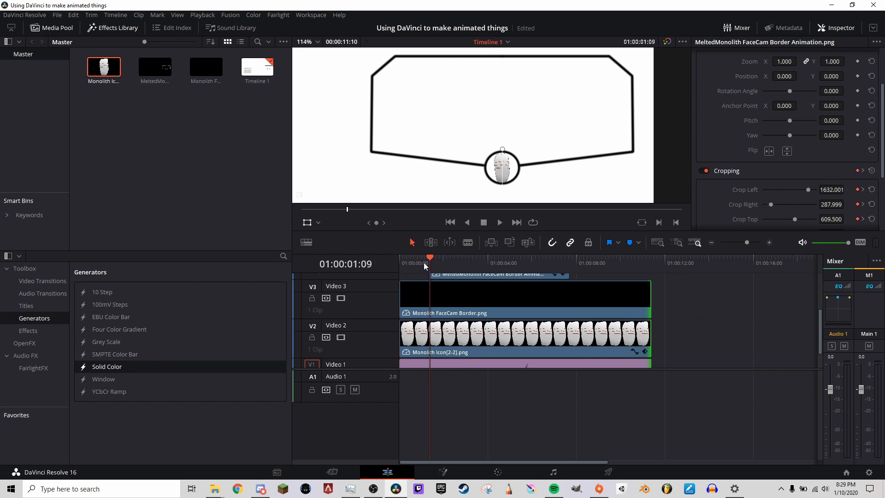
scroll(673, 323, "down", 2)
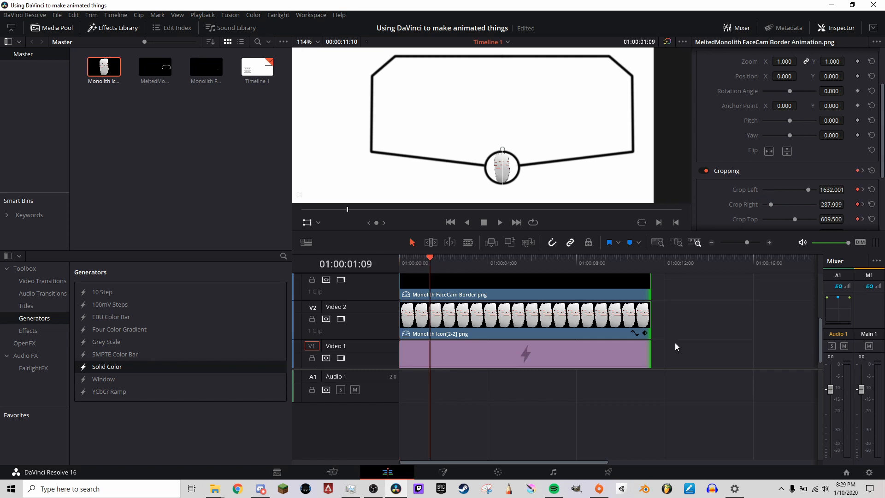
left_click_drag(674, 352, 629, 281)
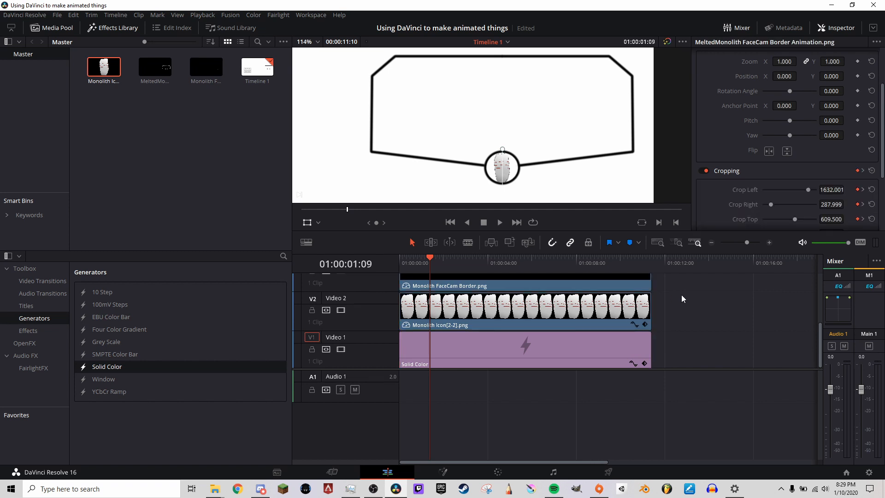
- Add Transform keyframes to the Monolith icon clip on Video 2 at 01:00:01:07 and 01:00:01:11
scroll(678, 315, "up", 4)
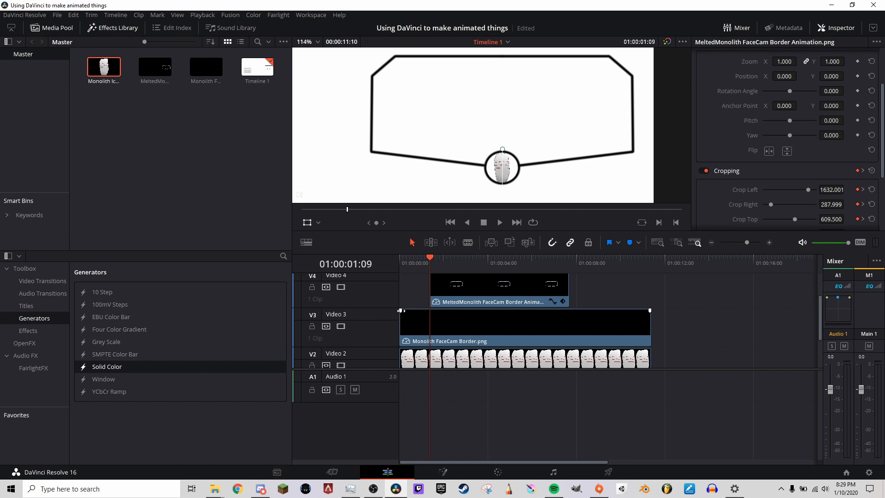
scroll(407, 316, "down", 2)
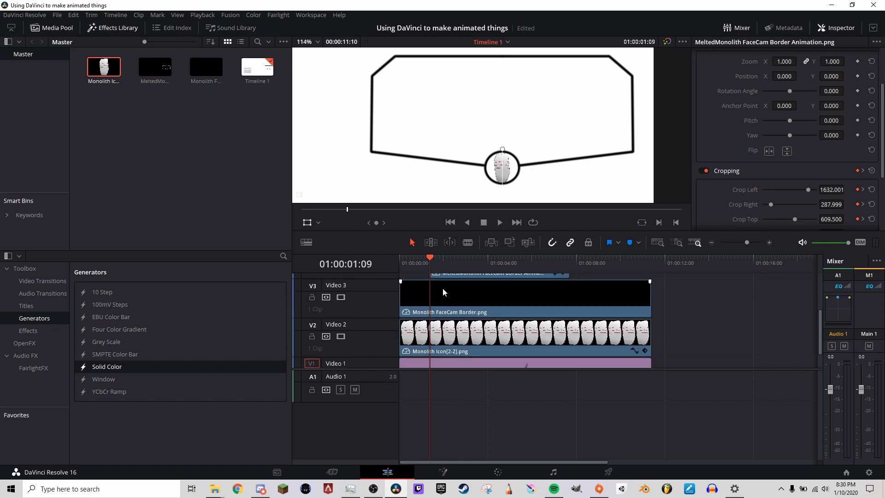
left_click(449, 332)
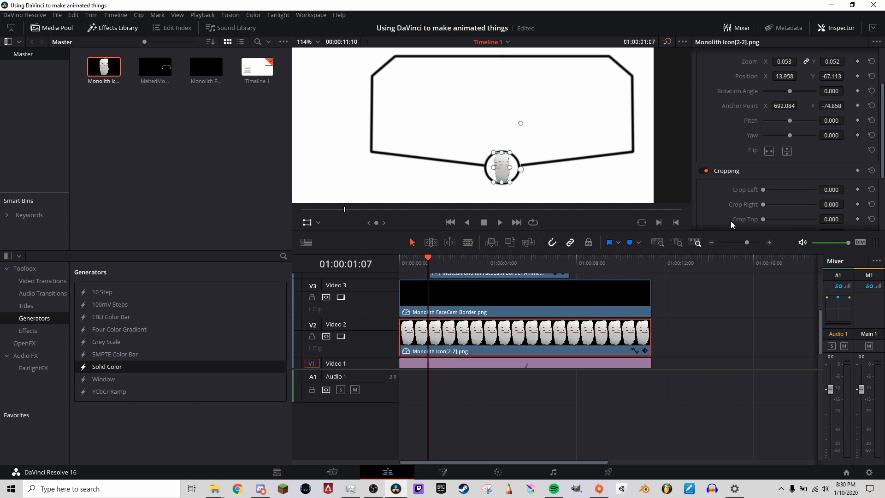
scroll(746, 127, "up", 3)
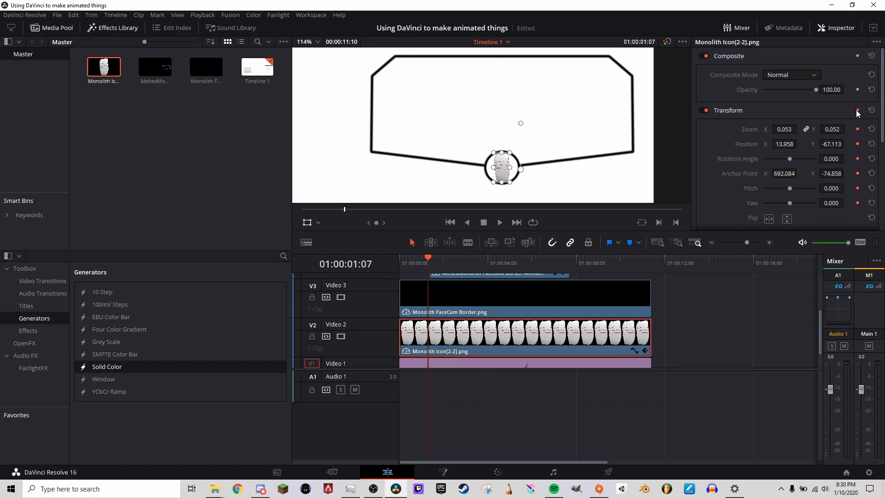
key("Right")
key("Right")
key("Right")
key("Right")
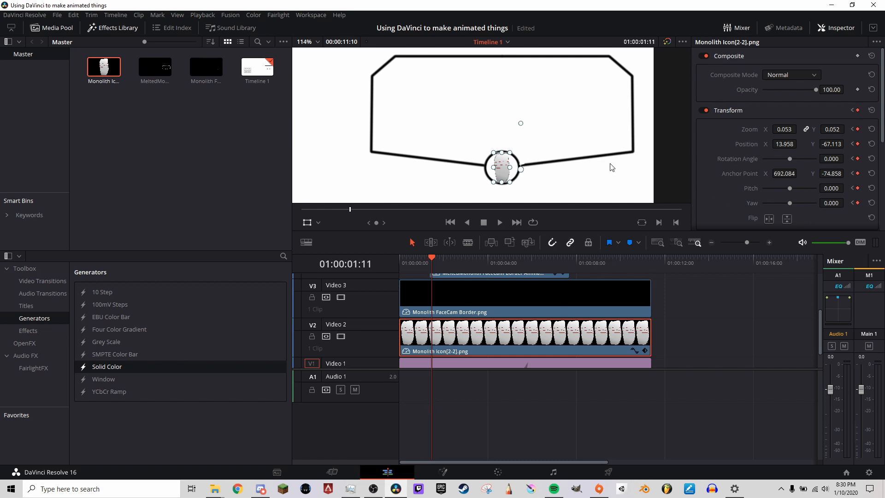
- Add Transform keyframes to the icon clip at 01:00:07:19 and 01:00:07:15, and return to its keyframe at 01:00:01:11
scroll(500, 161, "up", 4)
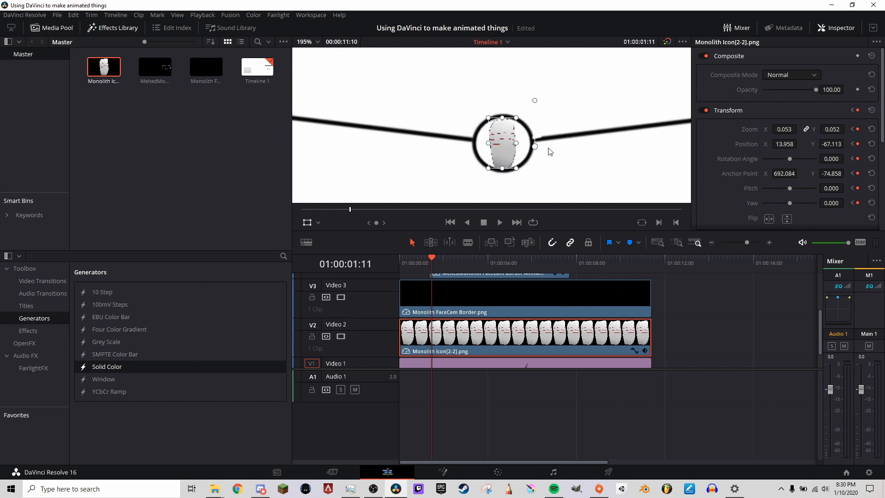
scroll(550, 151, "up", 3)
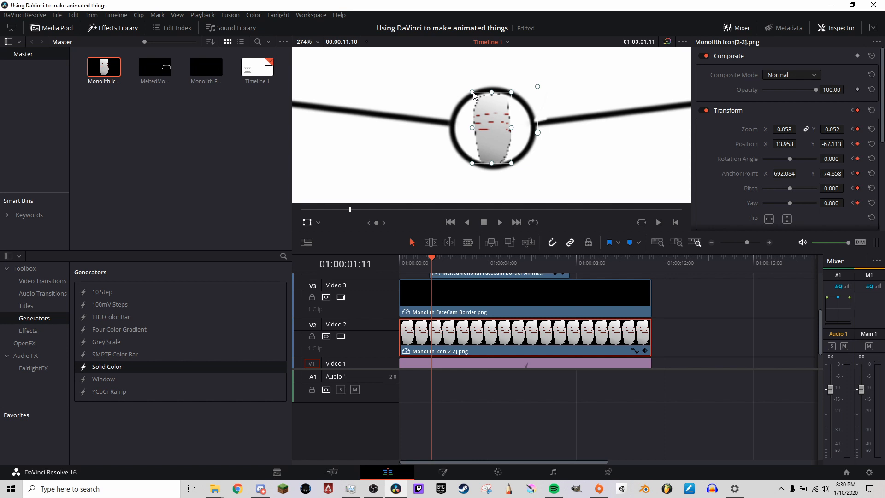
left_click(570, 261)
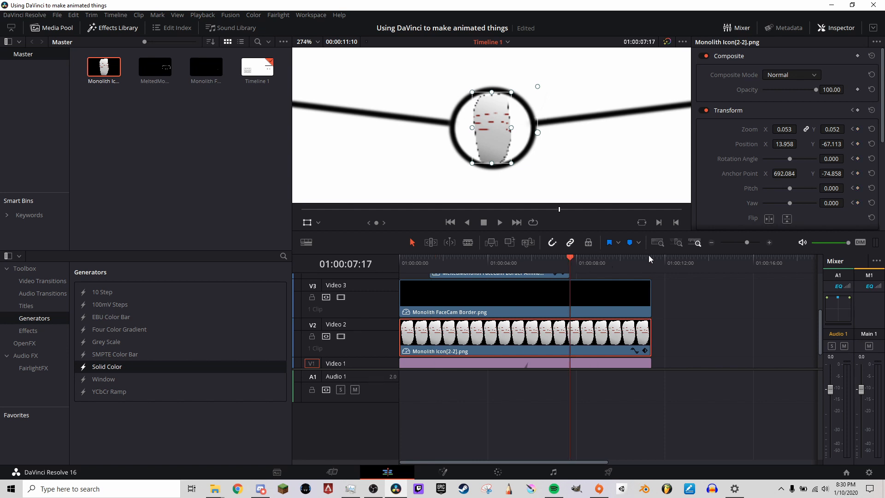
key("Right")
key("Right")
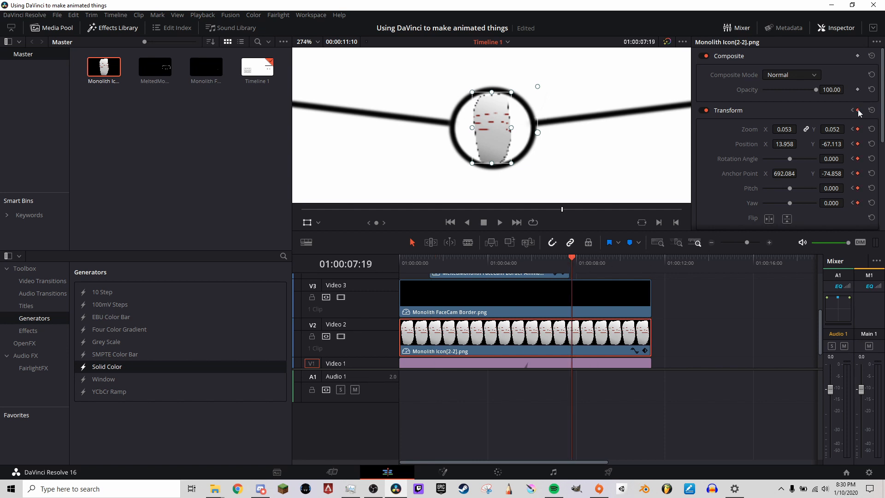
left_click(571, 259)
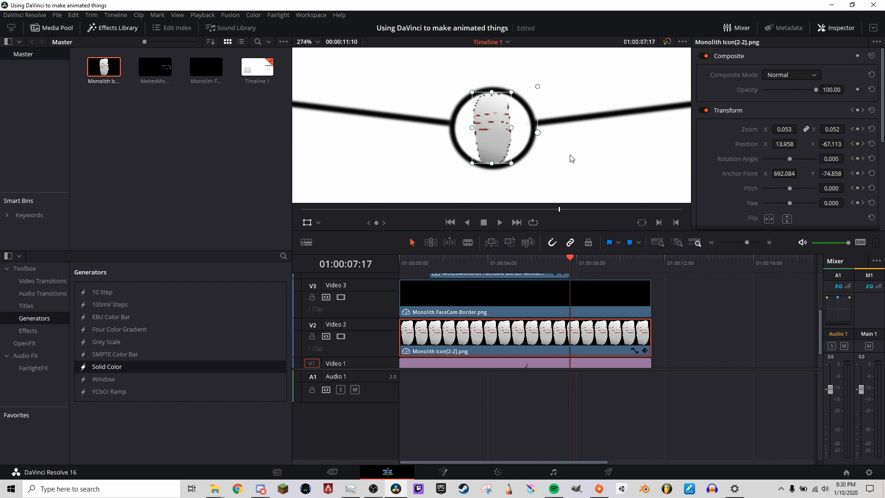
key("Left")
key("Left")
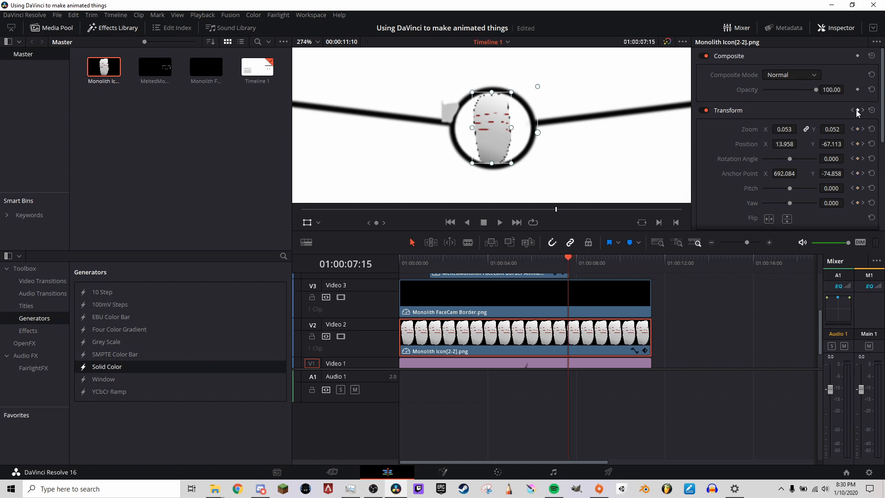
left_click(852, 110)
scroll(541, 157, "down", 2)
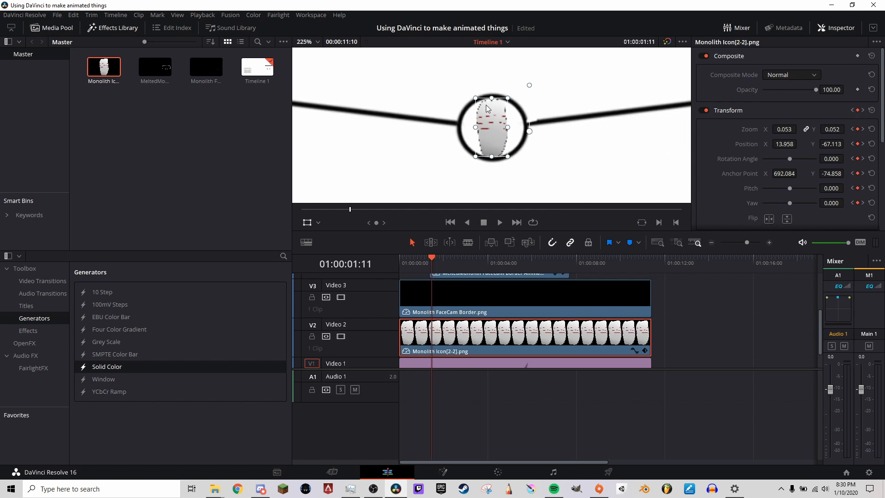
- Shrink the icon to about 0.010 zoom at the 01:00:01:11 keyframe and to 0.001 zoom at the 01:00:07:15 keyframe
left_click_drag(477, 99, 517, 128)
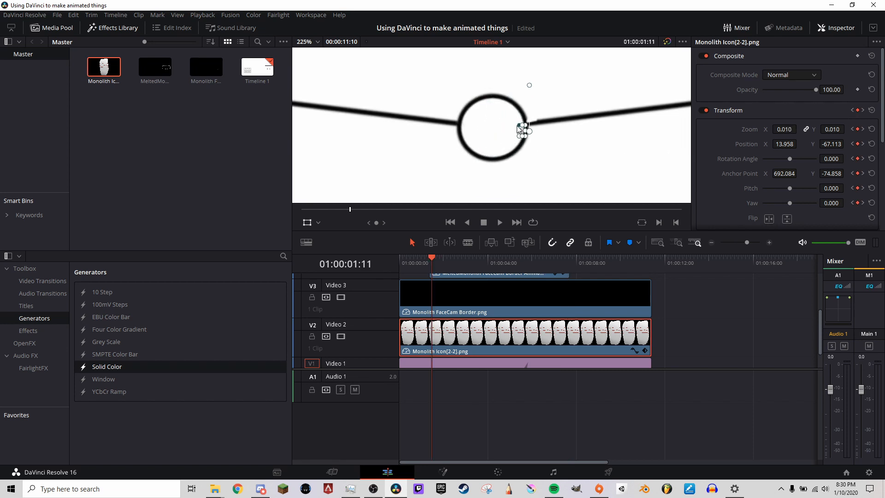
left_click(863, 112)
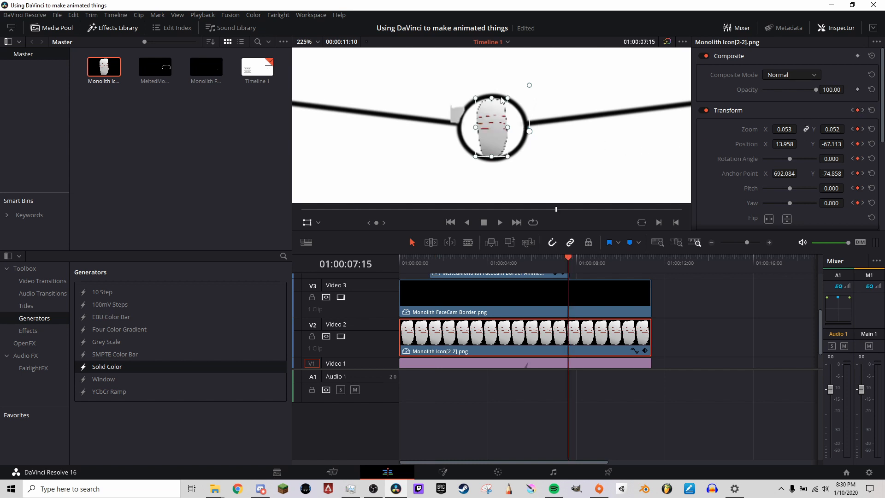
left_click_drag(509, 159, 404, 128)
scroll(493, 116, "up", 5)
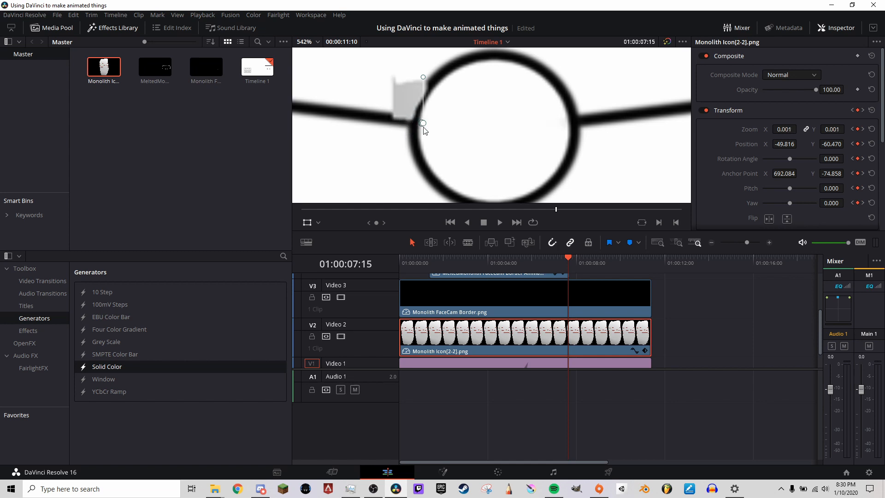
- Check the icon at 01:00:07:19, and reduce its zoom to 0.001 at the 01:00:01:11 keyframe
key("Right")
key("Right")
key("Right")
key("Right")
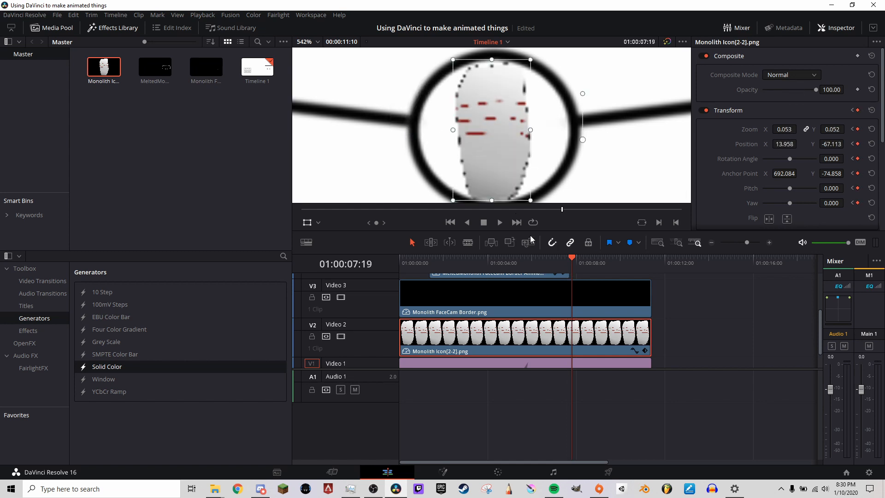
left_click(852, 111)
left_click(852, 111)
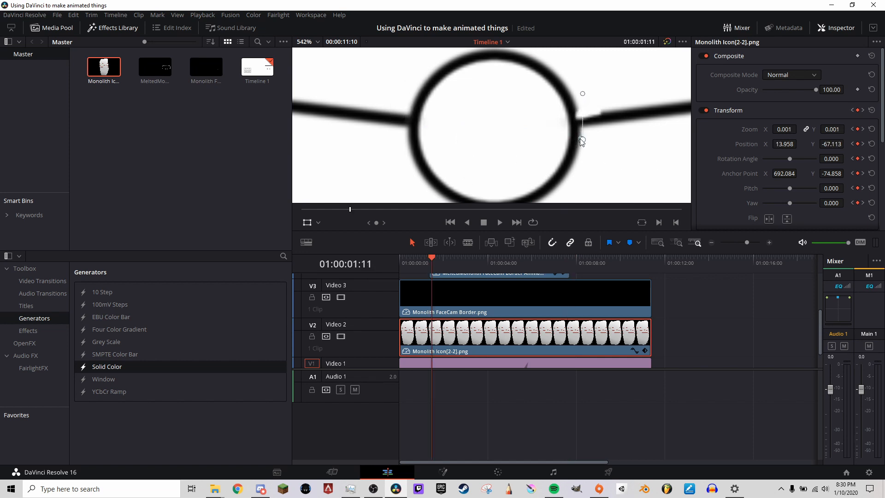
- Step forward from 01:00:01:11 to check the shrunken icon, and hide the transform controls in the viewer
key("Right")
key("Right")
key("Right")
key("Right")
key("Right")
key("Right")
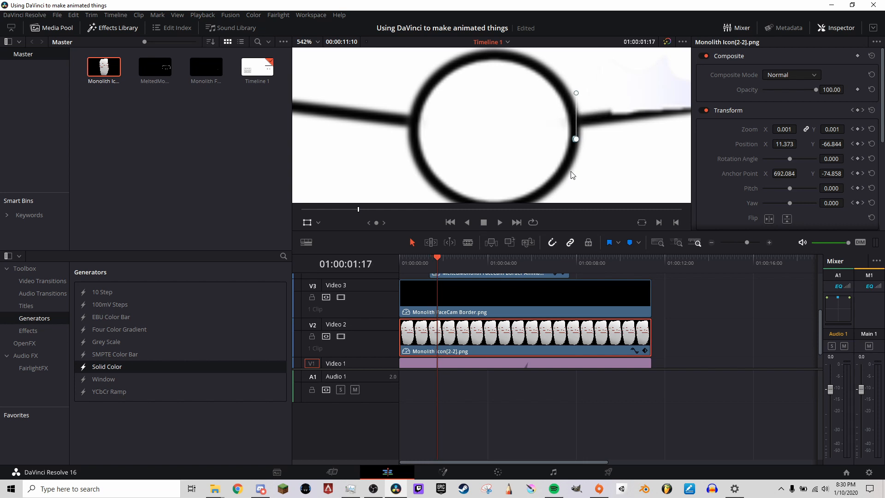
key("Right")
key("Right")
key("Right")
key("Right")
key("Right")
key("Right")
key("Right")
key("Right")
key("Right")
key("Right")
key("Right")
key("Right")
key("Right")
key("Right")
key("Right")
key("Right")
key("Right")
key("Right")
key("Right")
key("Right")
left_click(304, 223)
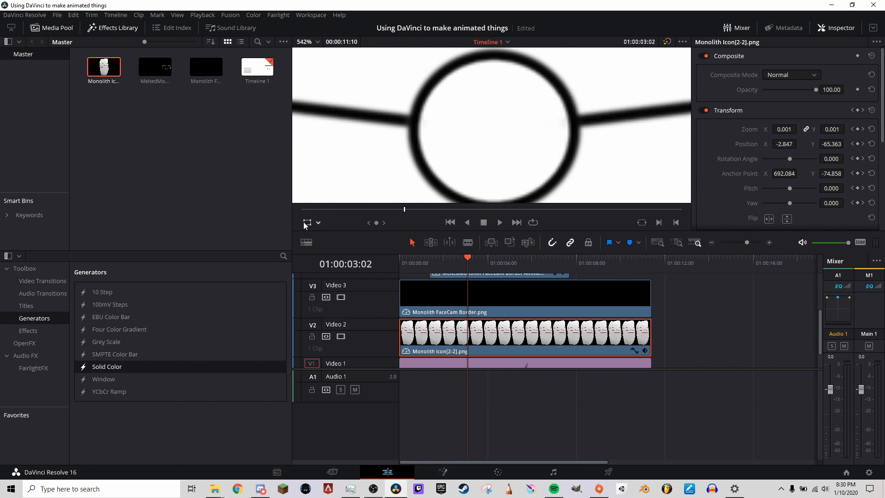
- Step forward and back through the frames between the icon's keyframes, examining the circle for any visible trace of the icon
key("Right")
key("Right")
key("Right")
key("Right")
key("Right")
key("Right")
key("Right")
key("Right")
key("Right")
key("Right")
key("Right")
key("Right")
key("Right")
key("Right")
key("Right")
key("Right")
key("Right")
key("Right")
key("Right")
key("Right")
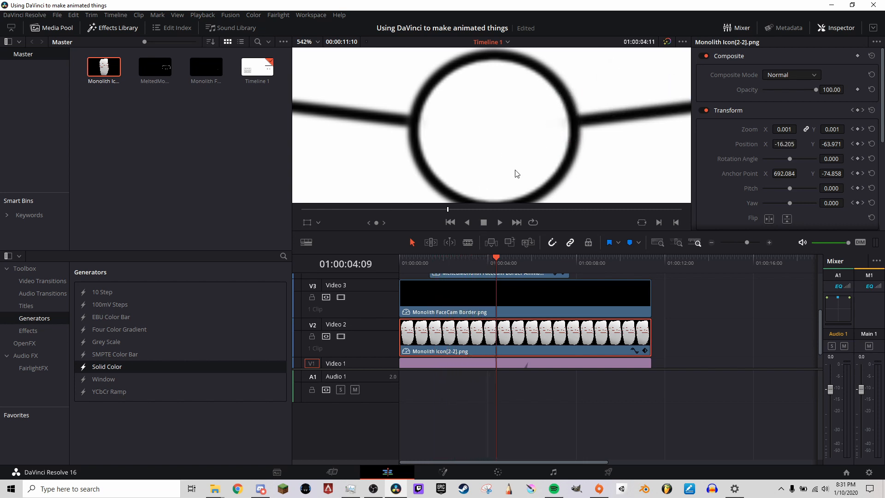
key("Right")
key("Right")
key("Right")
key("Right")
key("Right")
key("Right")
key("Right")
key("Right")
key("Right")
key("Right")
scroll(493, 338, "down", 2)
key("Left")
key("Left")
key("Left")
key("Left")
key("Left")
key("Left")
key("Left")
key("Left")
key("Left")
key("Left")
key("Left")
key("Left")
key("Left")
key("Left")
key("Left")
key("Left")
key("Left")
key("Left")
key("Left")
key("Left")
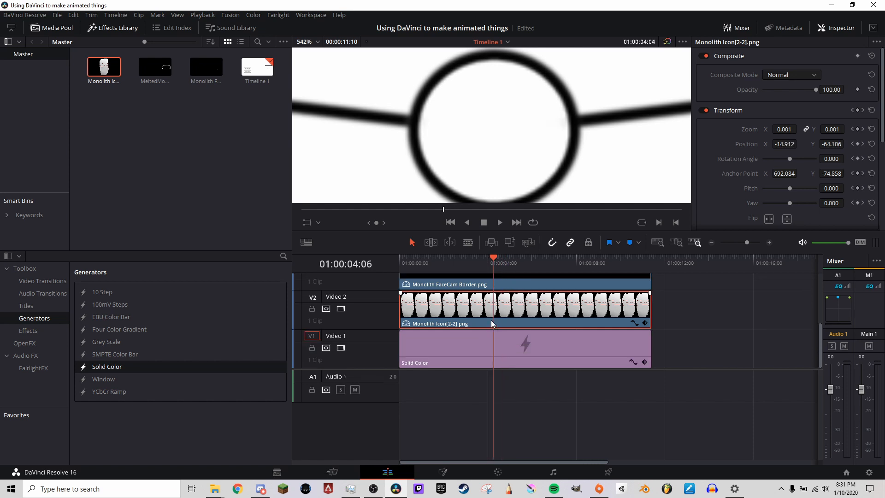
key("Left")
key("Left")
key("Left")
key("Left")
key("Left")
key("Left")
key("Left")
key("Left")
key("Left")
key("Left")
key("Left")
key("Left")
key("Left")
key("Left")
key("Left")
key("Left")
key("Left")
key("Left")
key("Left")
key("Left")
scroll(476, 308, "up", 3)
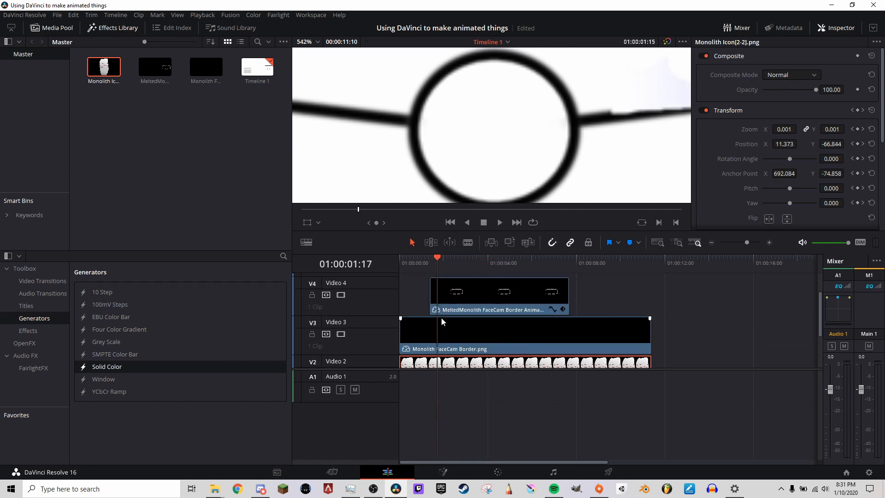
- At 01:00:03:06, move the Monolith FaceCam Border clip from Video 3 to the track above the melted border clip and inspect the overlap
left_click(471, 262)
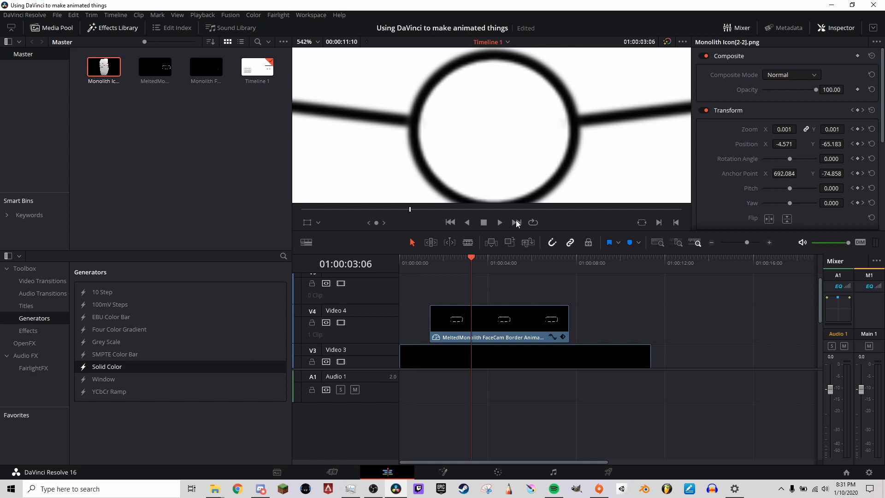
scroll(553, 141, "down", 5)
scroll(594, 106, "up", 5)
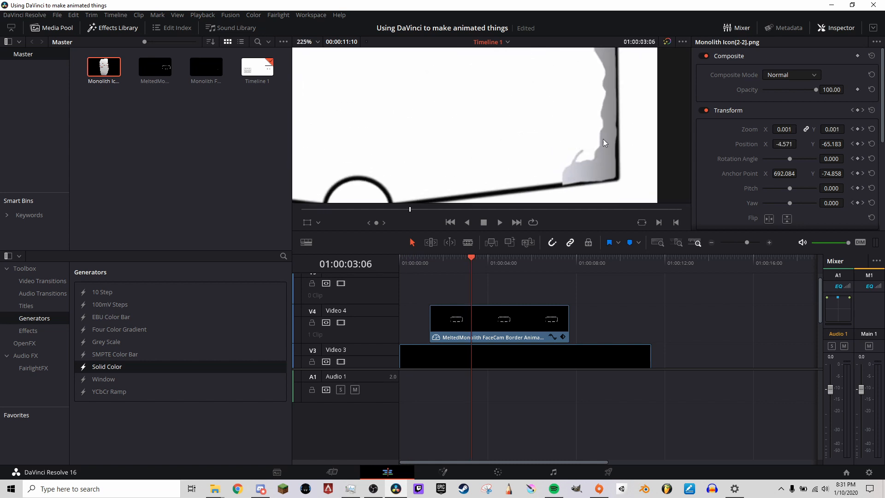
left_click_drag(578, 95, 571, 143)
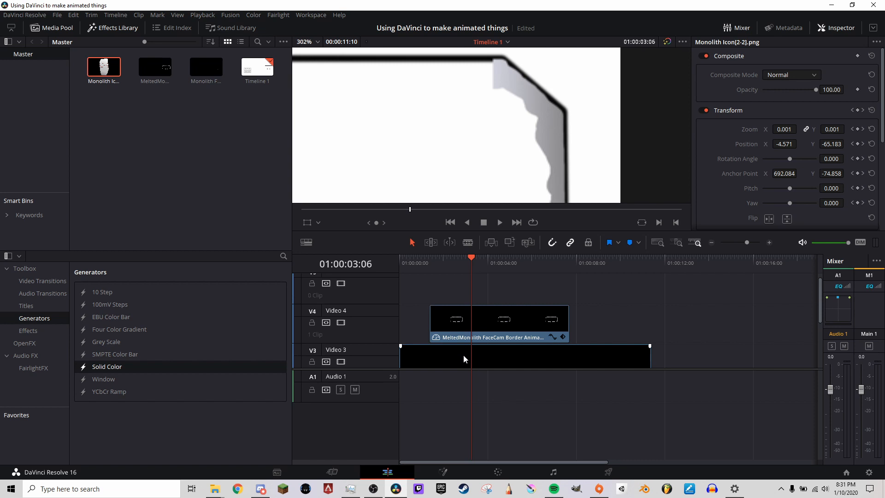
left_click_drag(455, 358, 453, 287)
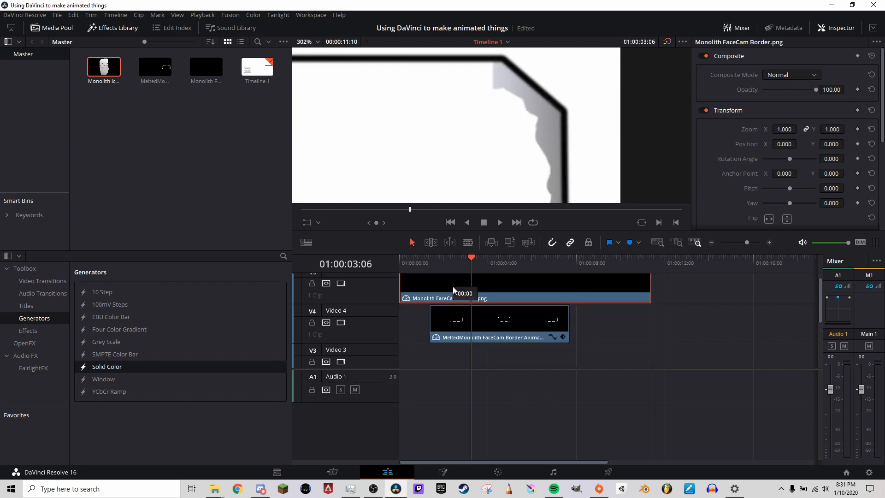
left_click_drag(570, 148, 559, 38)
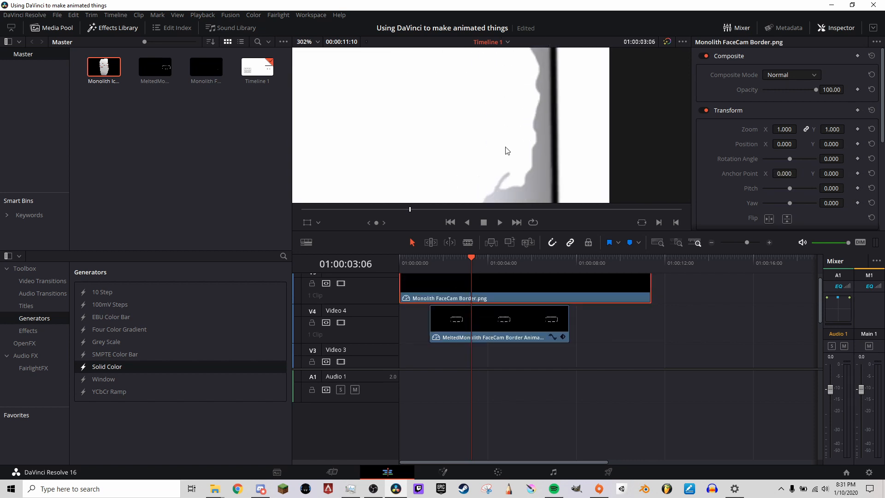
left_click_drag(506, 151, 594, 64)
scroll(446, 109, "down", 10)
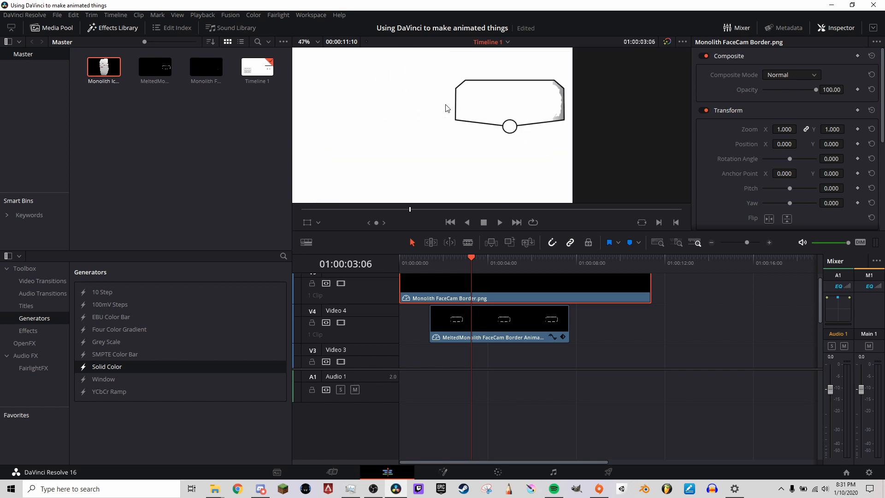
left_click_drag(453, 105, 557, 97)
scroll(558, 106, "down", 3)
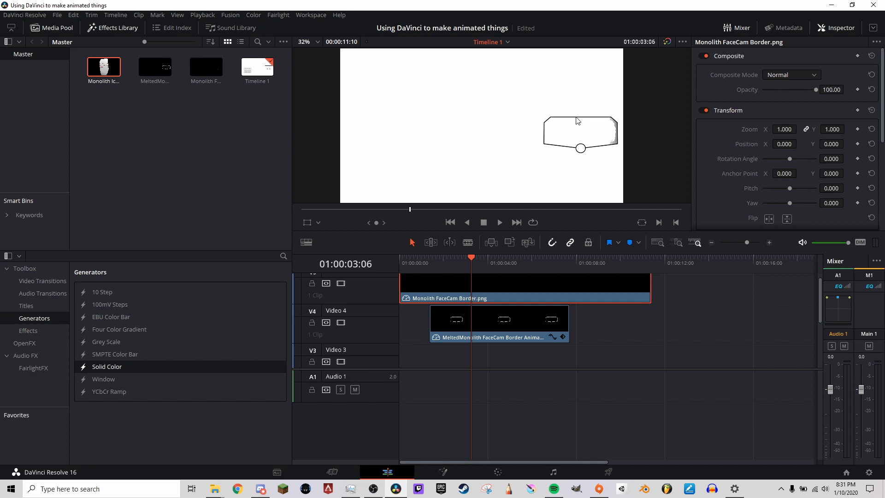
- Delete the Solid Color clip from Video 1
scroll(473, 347, "down", 3)
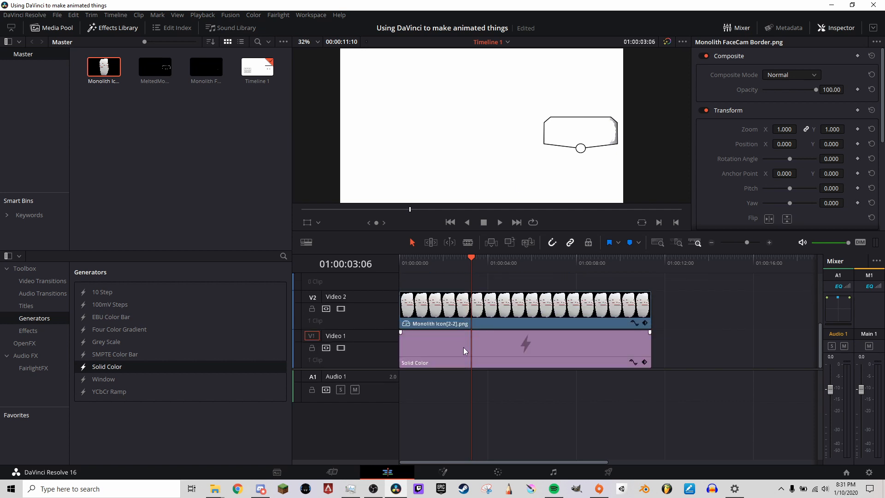
left_click(464, 348)
key("Delete")
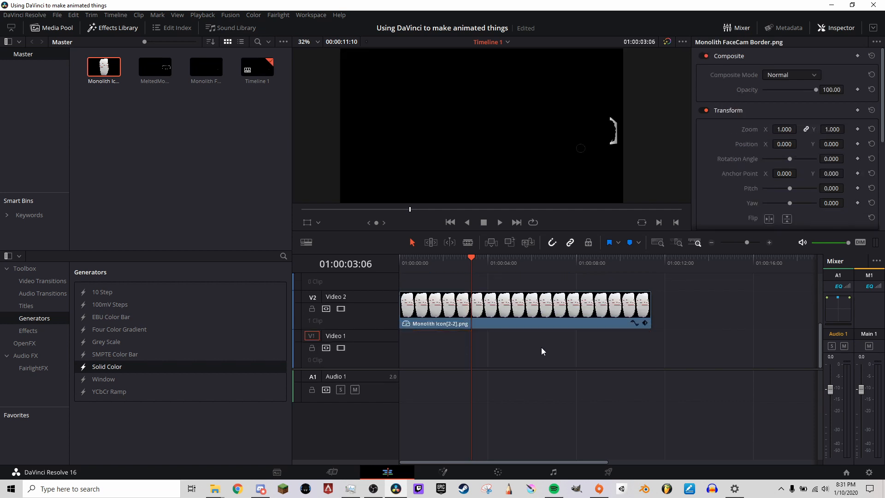
- Return the playhead to 01:00:00:00 and combine all timeline clips into a compound clip named Compound Clip 1
left_click_drag(485, 260, 389, 259)
scroll(513, 316, "up", 1)
key("ctrl+a")
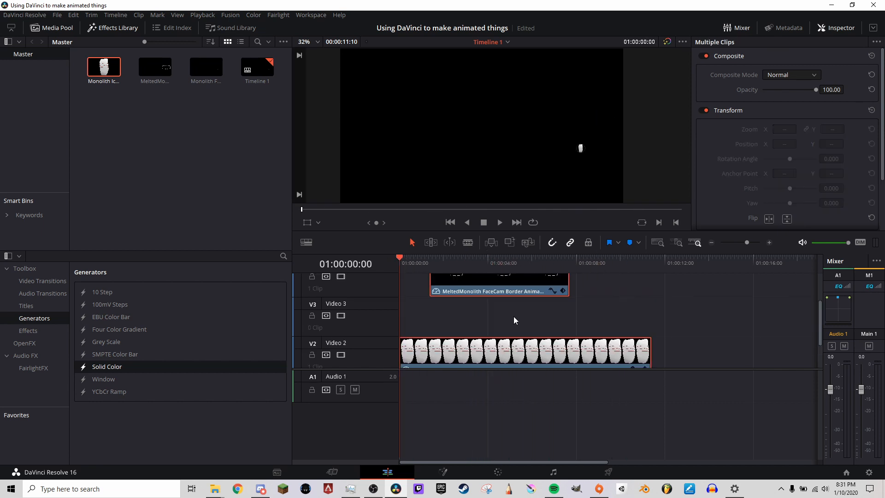
right_click(455, 289)
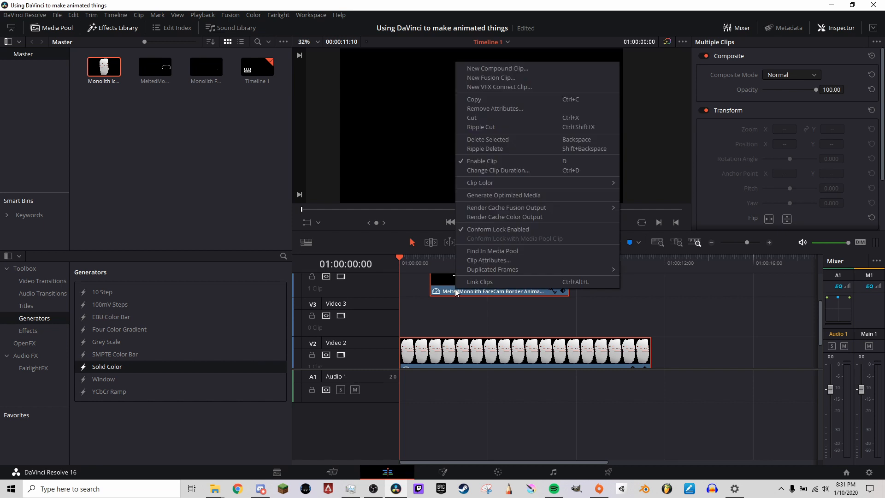
left_click(541, 66)
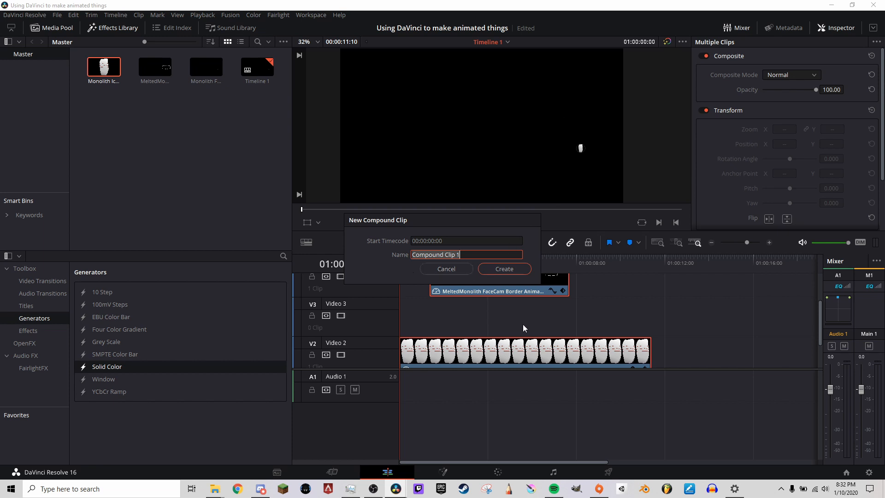
left_click(488, 272)
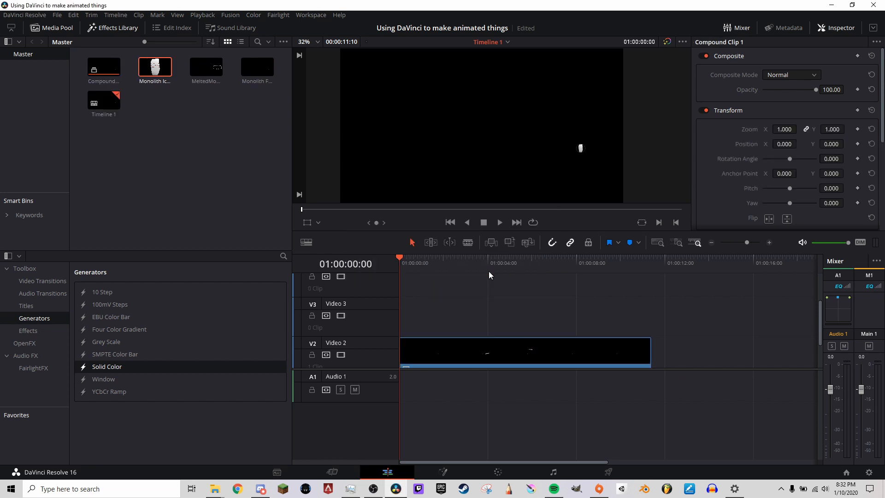
- Move Compound Clip 1 down to Video 1 and play the animation from the beginning
scroll(459, 311, "down", 3)
left_click_drag(447, 314, 444, 352)
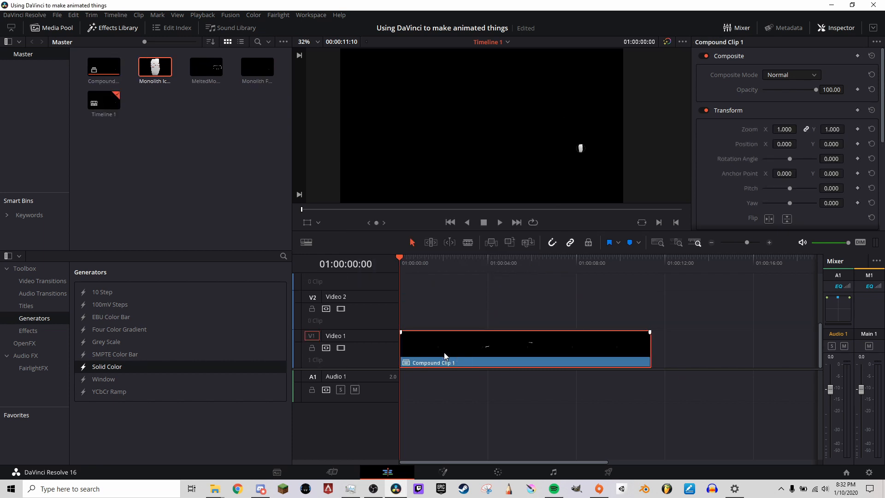
mouse_move(401, 261)
left_mouse_down()
mouse_move(444, 261)
mouse_move(399, 272)
left_mouse_up()
key("space")
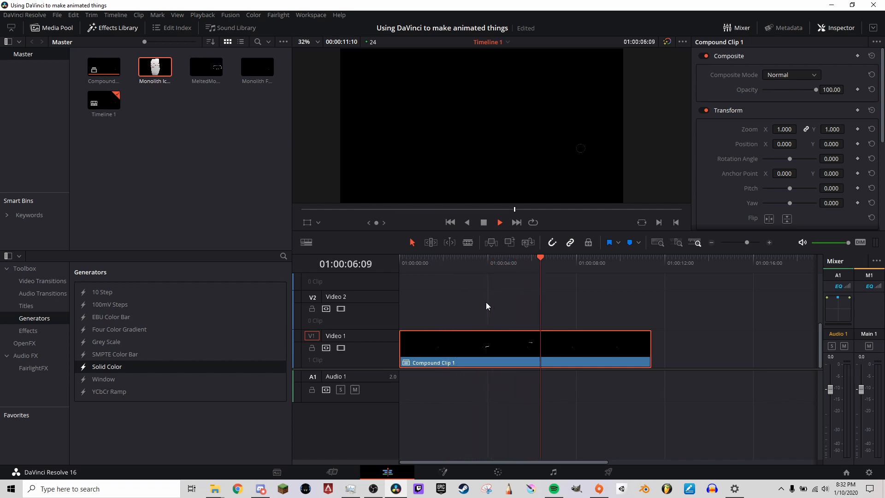
key("space")
left_click(460, 265)
left_click_drag(459, 265, 486, 271)
- Open Compound Clip 1 in its own timeline to examine its layers, and return to Timeline 1
right_click(496, 345)
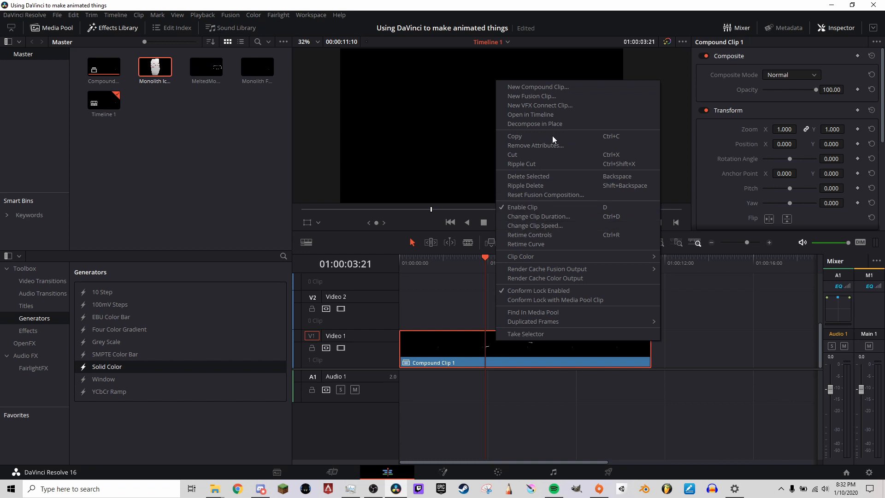
left_click(562, 115)
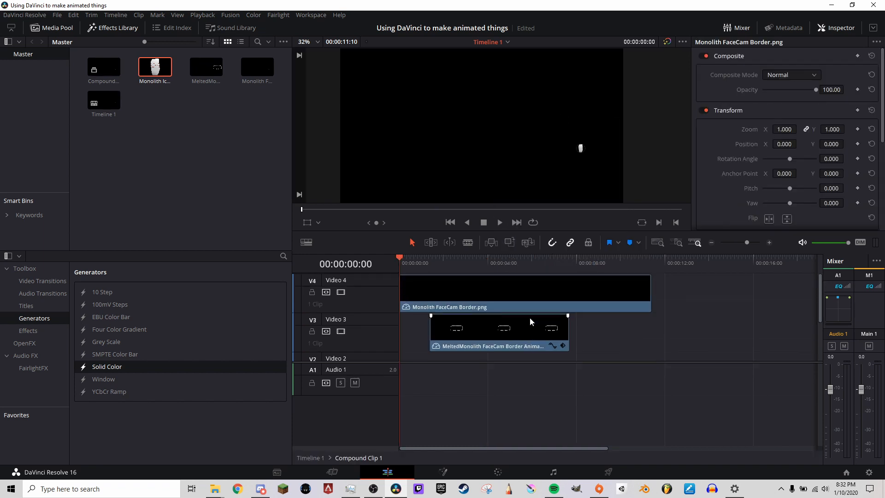
left_click(444, 282)
left_click(416, 336)
scroll(649, 325, "down", 2)
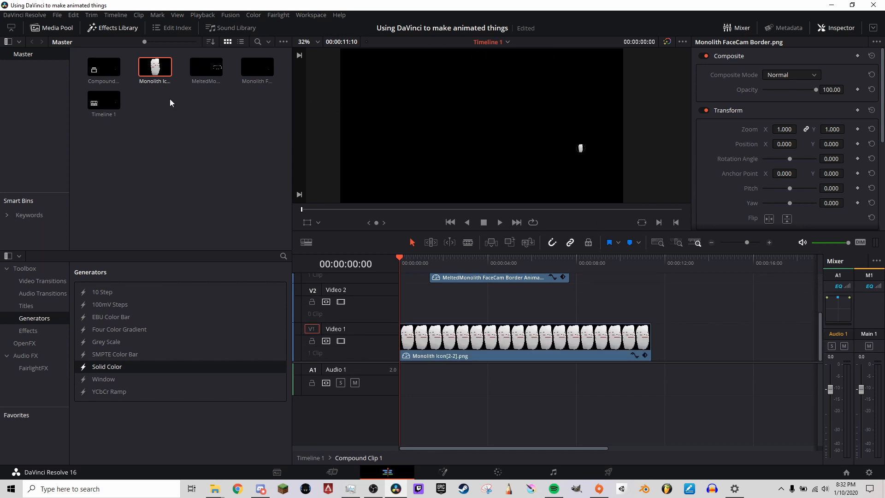
left_click(95, 110)
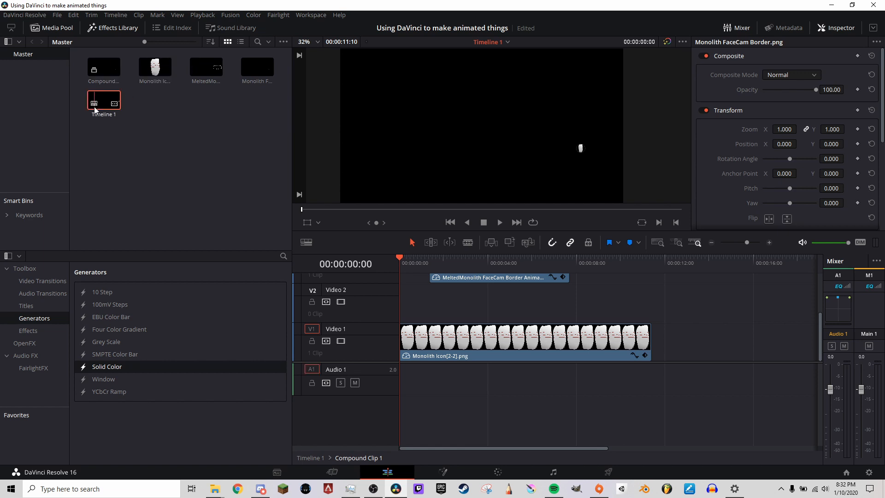
double_click(94, 110)
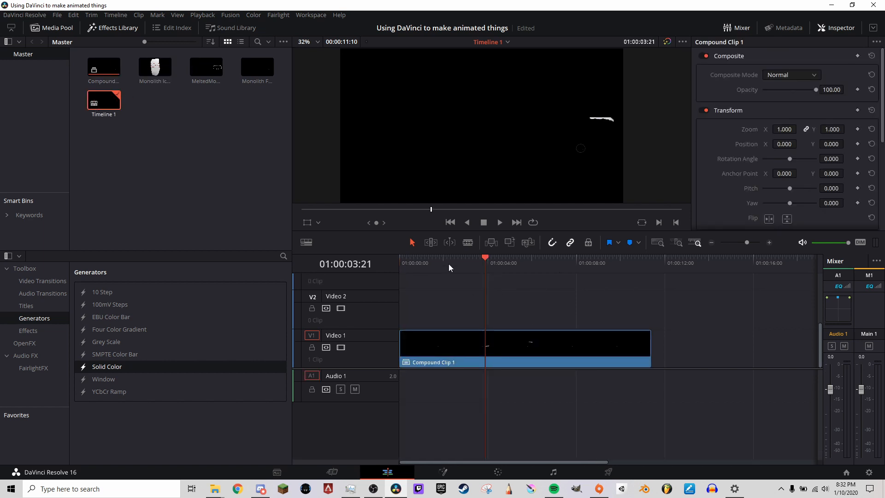
left_click_drag(449, 264, 483, 266)
- Set the render mode to individual clips on the Deliver page, checking the compound clip on the Edit page
left_click(610, 473)
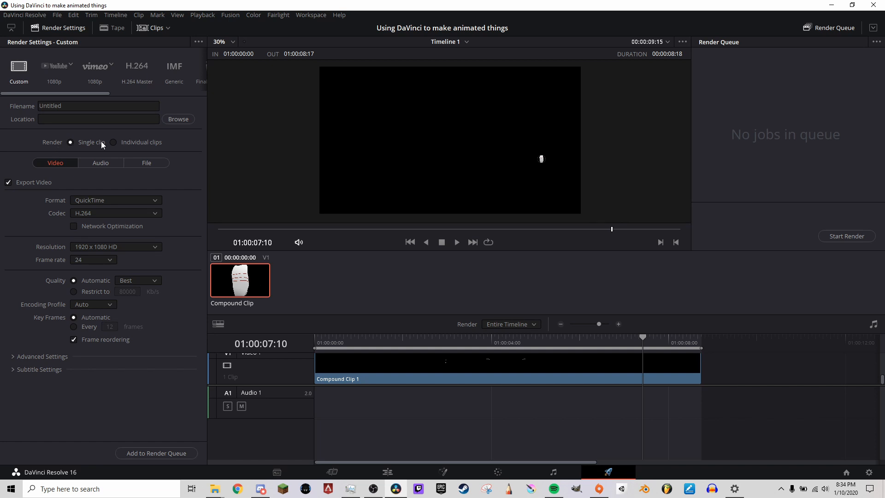
left_click(114, 142)
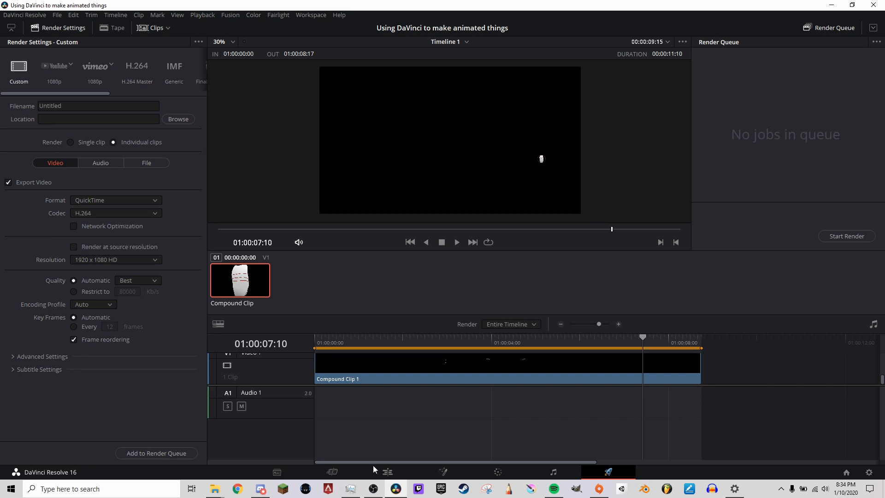
left_click(388, 473)
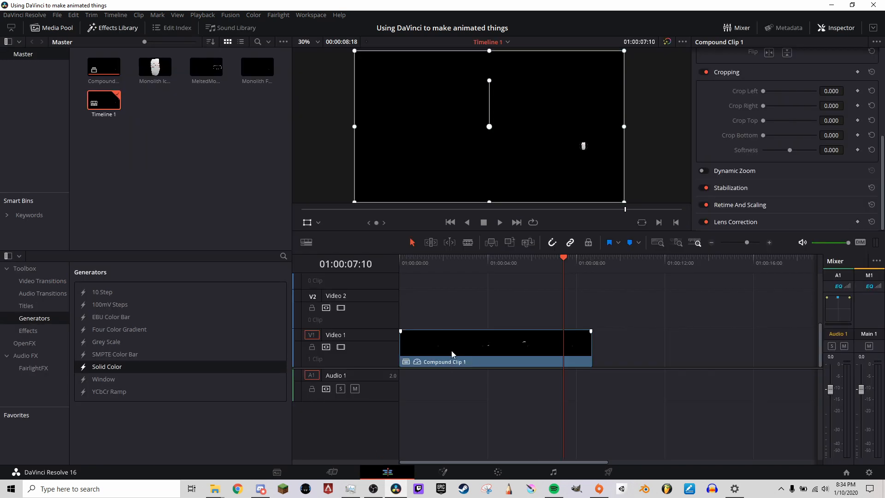
left_click(608, 472)
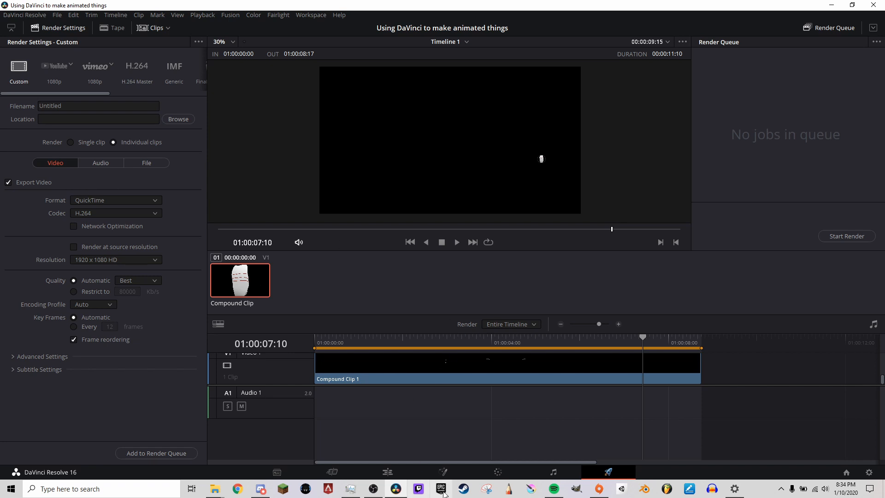
- Open Compound Clip 1 on the Fusion page
left_click(450, 473)
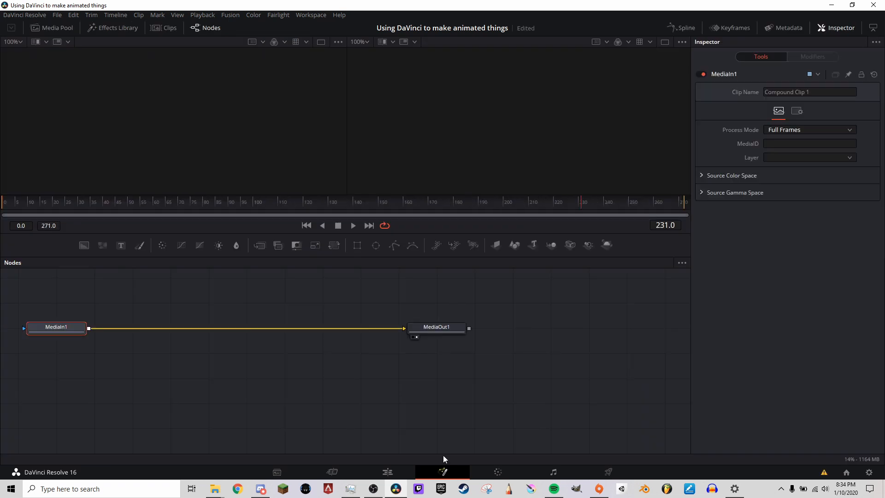
- Scrub through Compound Clip 1 on the Fusion page to check its transparent background, and return to the Deliver page
left_click_drag(29, 205, 540, 193)
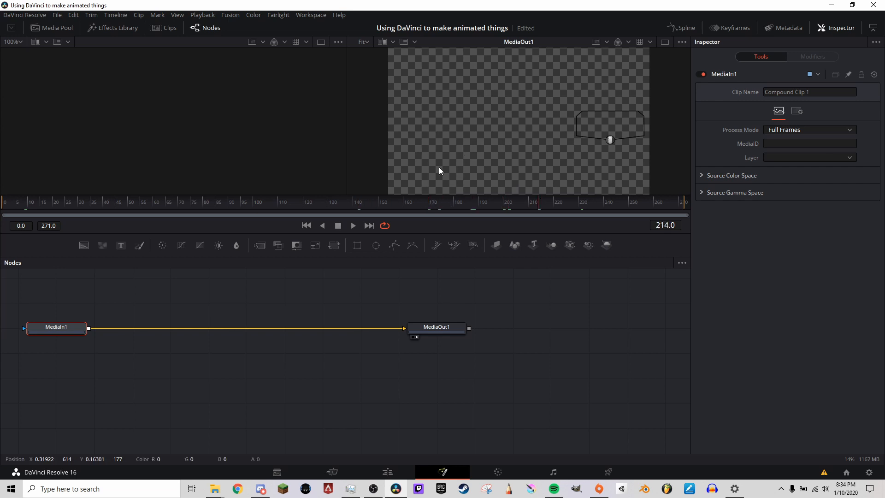
left_click(596, 476)
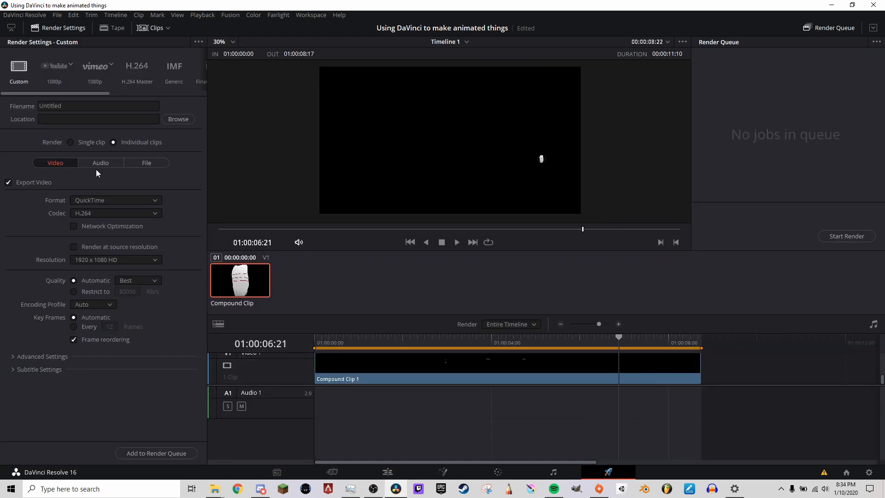
- Set the individual clips render to the GoPro CineForm codec with type RGB 16-bit
left_click(114, 143)
left_click(94, 213)
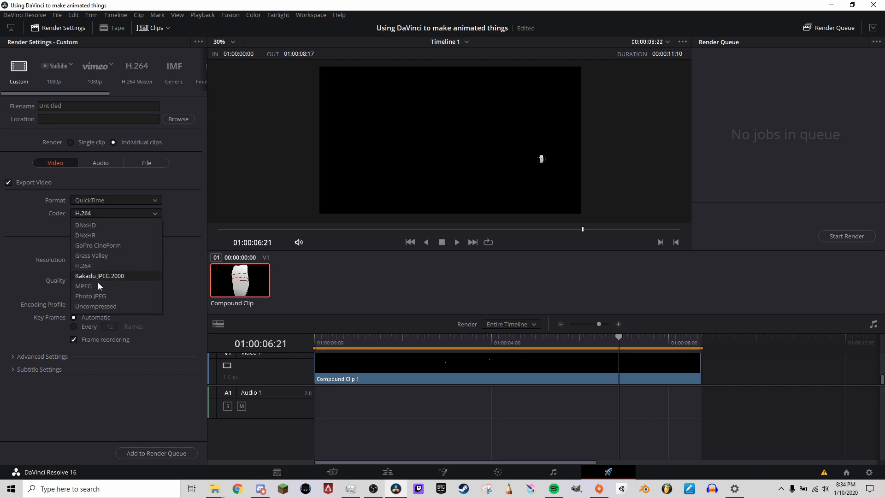
left_click(120, 245)
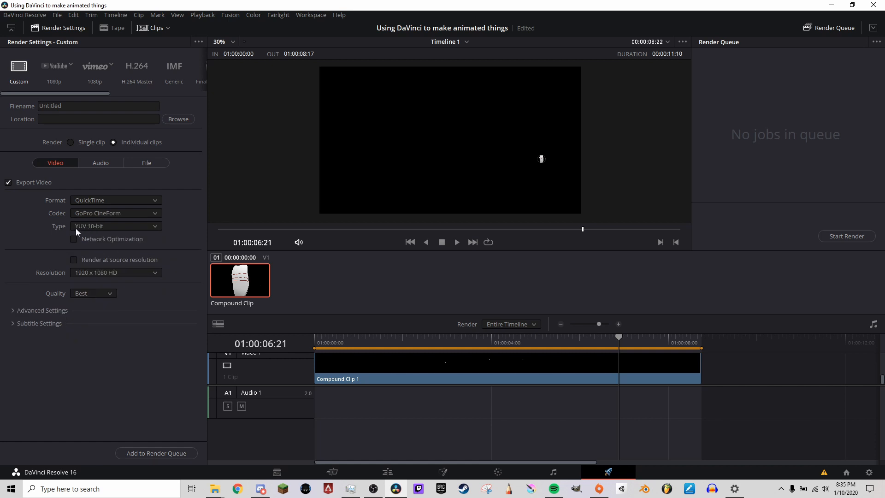
left_click(110, 227)
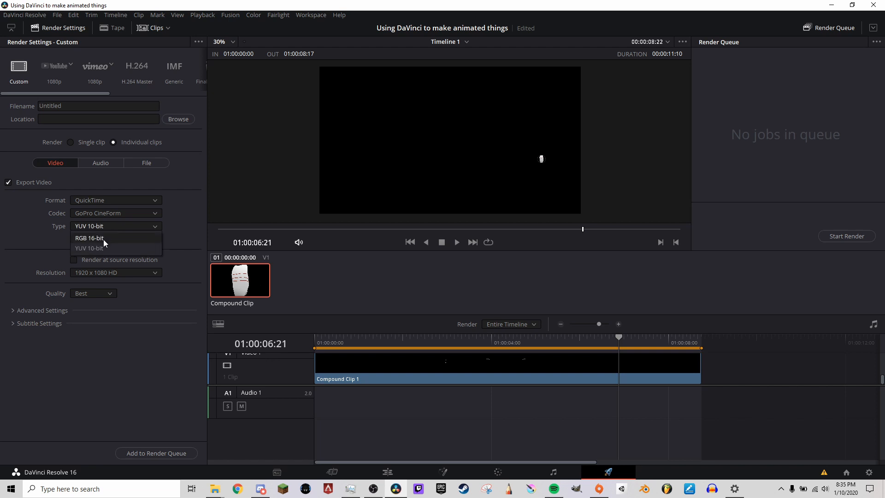
left_click(112, 238)
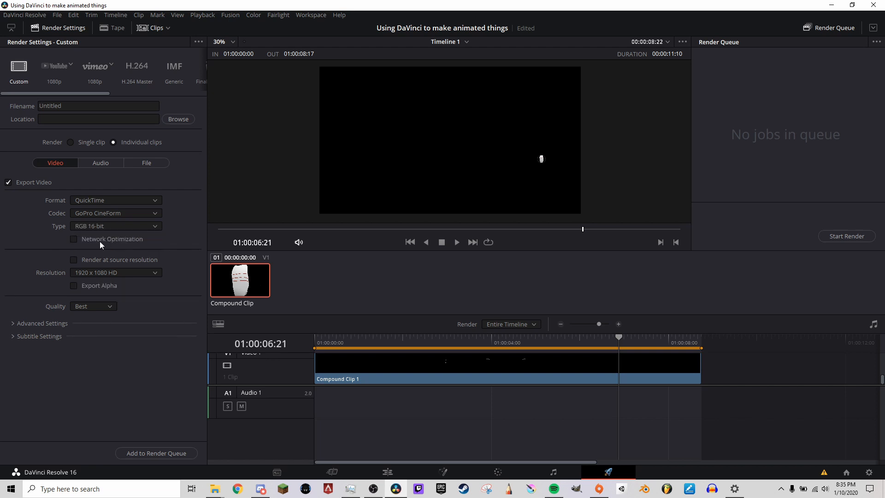
- Enable Export Alpha with the Premultipled alpha mode, and expand the advanced render settings to review them
left_click(74, 286)
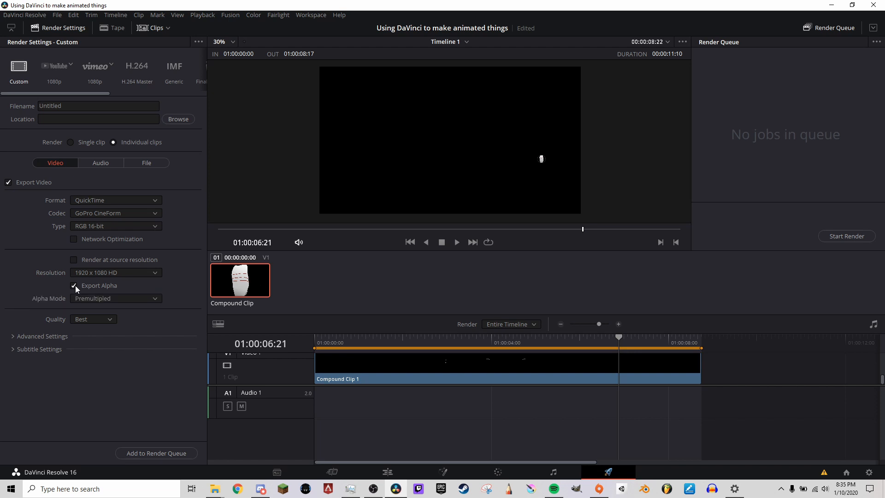
left_click(87, 299)
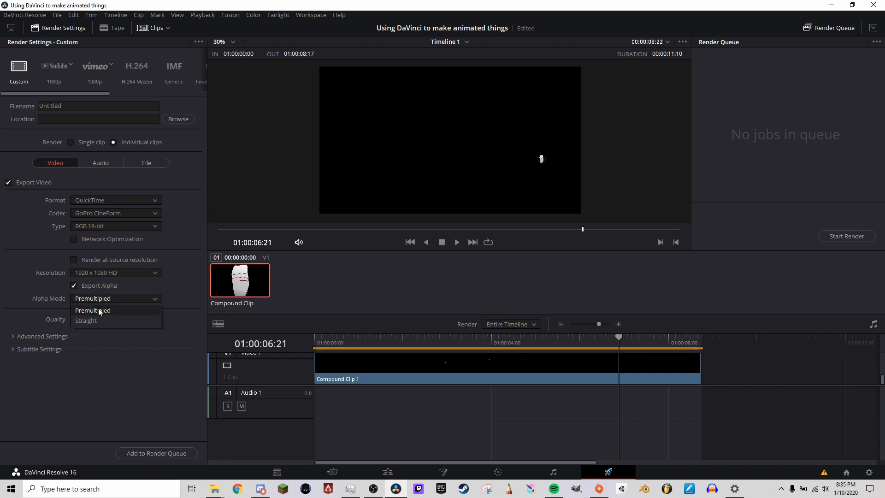
left_click(98, 311)
left_click(12, 336)
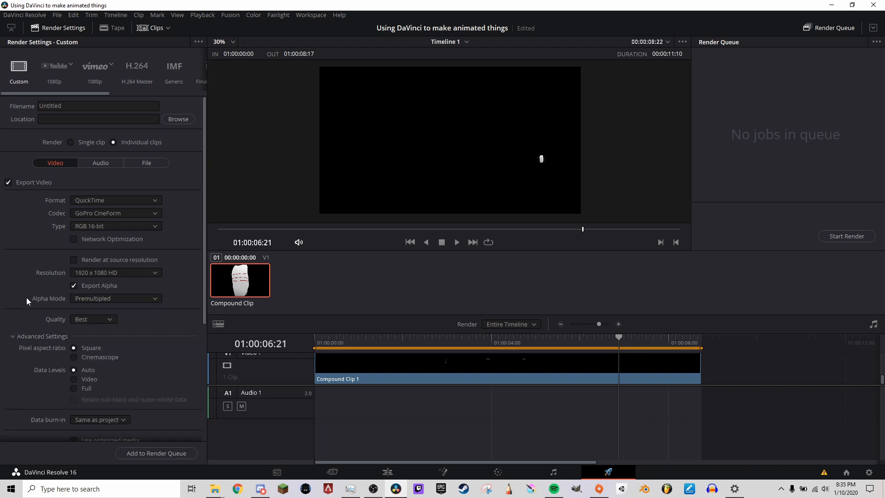
scroll(19, 263, "down", 5)
scroll(16, 275, "up", 5)
- Add the compound clip render to the render queue with the Desktop folder as its destination
left_click(163, 454)
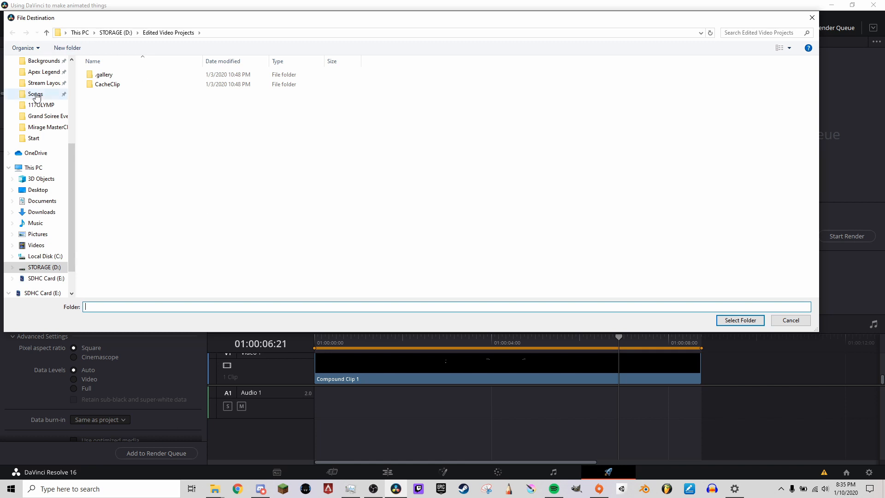
scroll(37, 97, "up", 4)
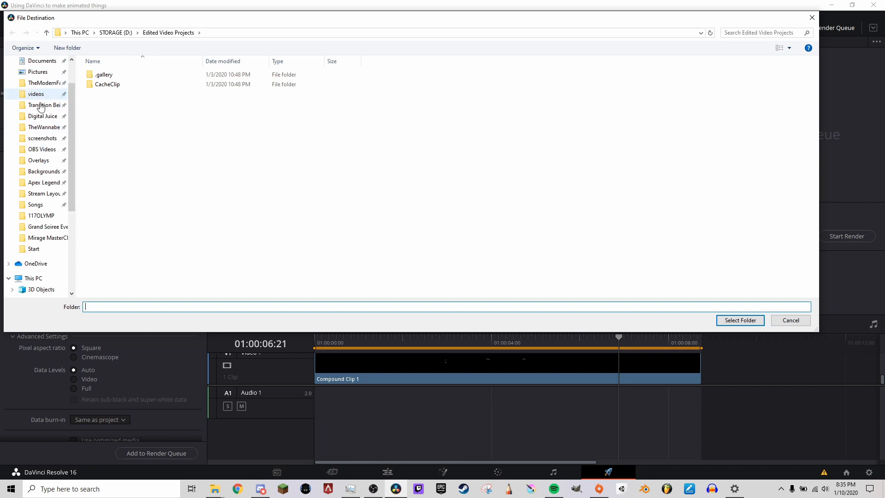
scroll(46, 92, "up", 2)
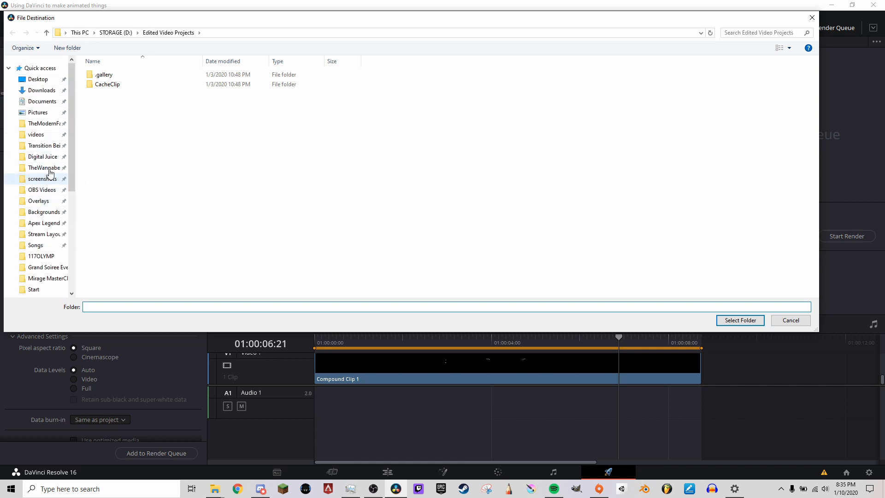
left_click(48, 81)
left_click(739, 320)
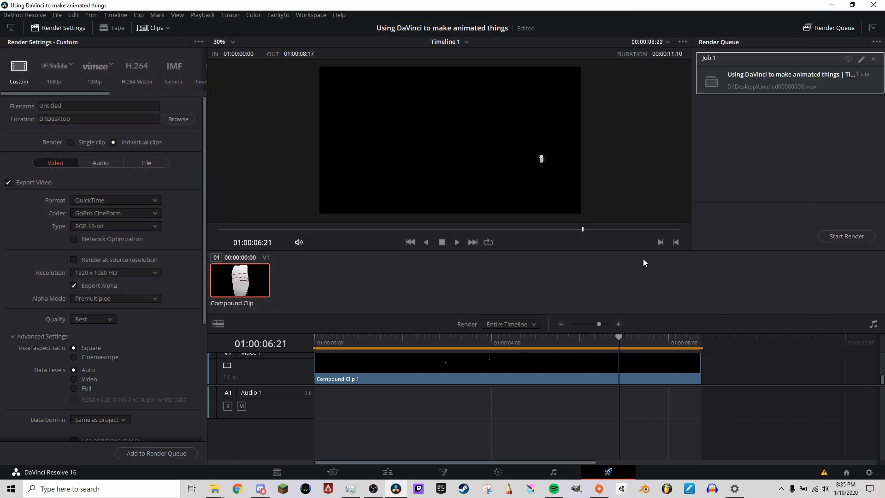
- Render the queued job and return to the Edit page
left_click(838, 237)
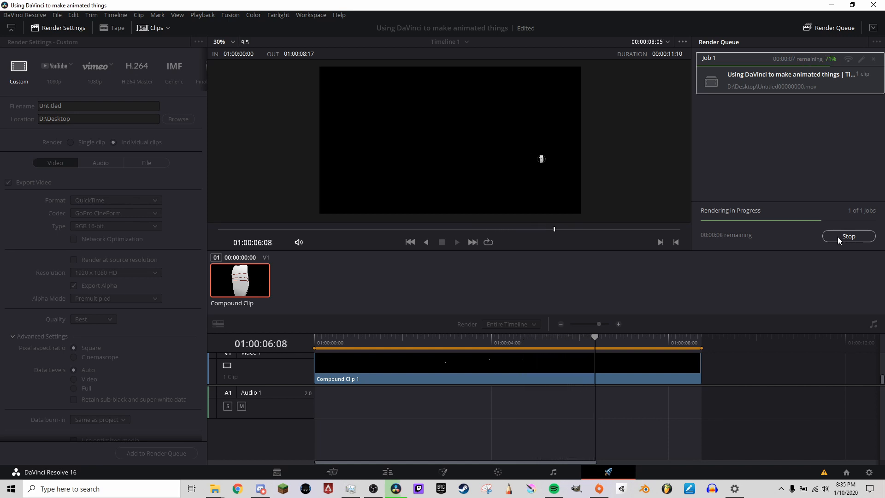
left_click(837, 236)
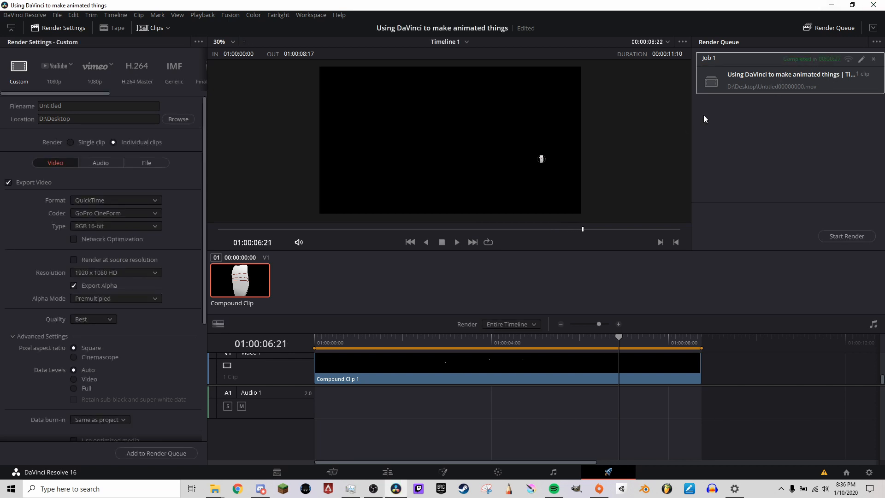
left_click(393, 474)
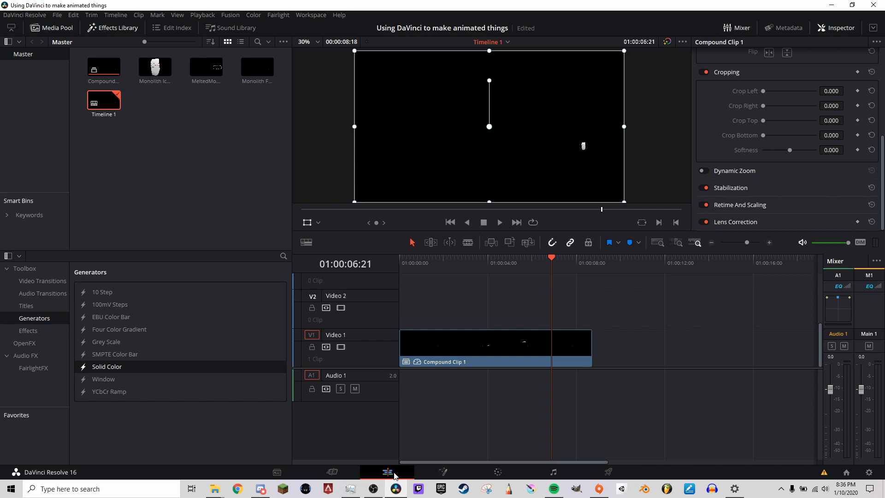